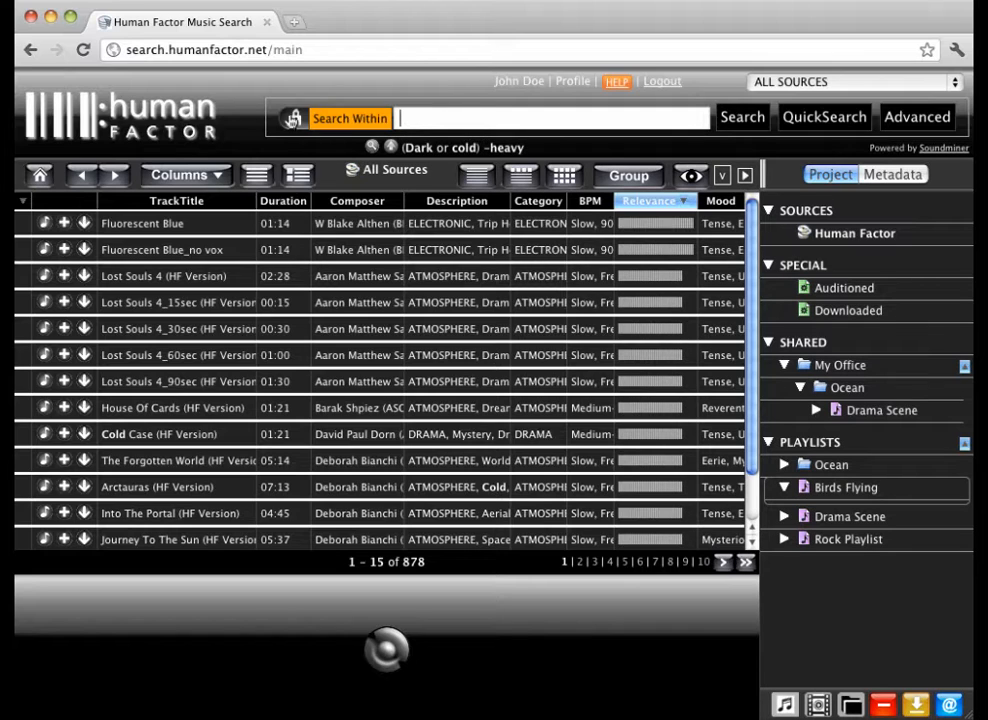
Step: Turn off searching within the current results and search the music library for Rock
{"action": "left_click", "coordinate": [291, 118]}
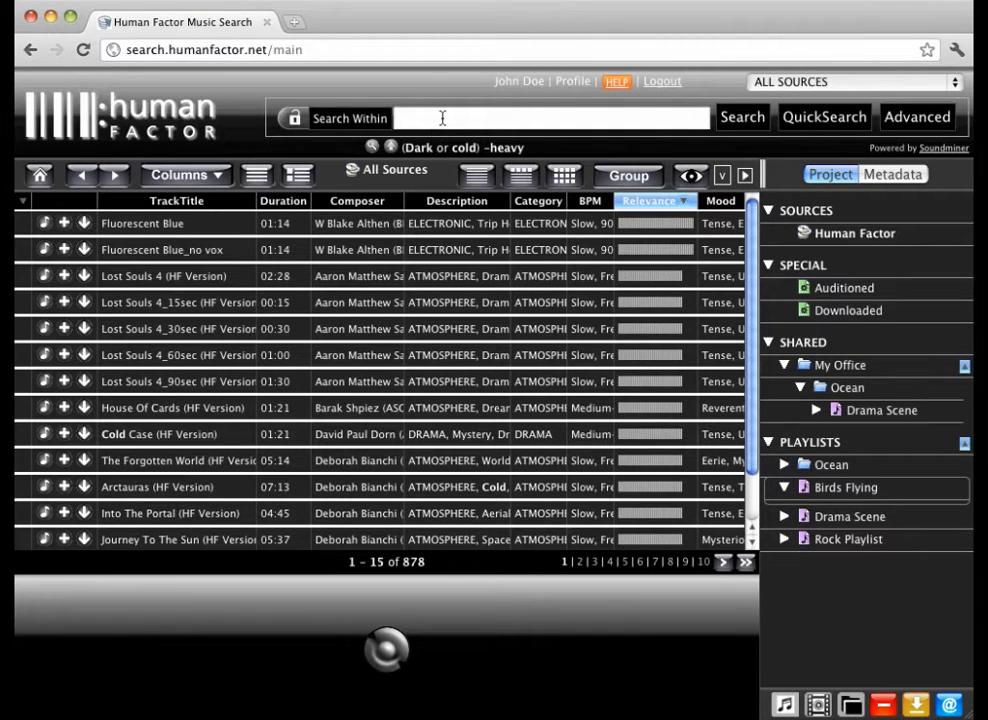
{"action": "type", "text": "Rock"}
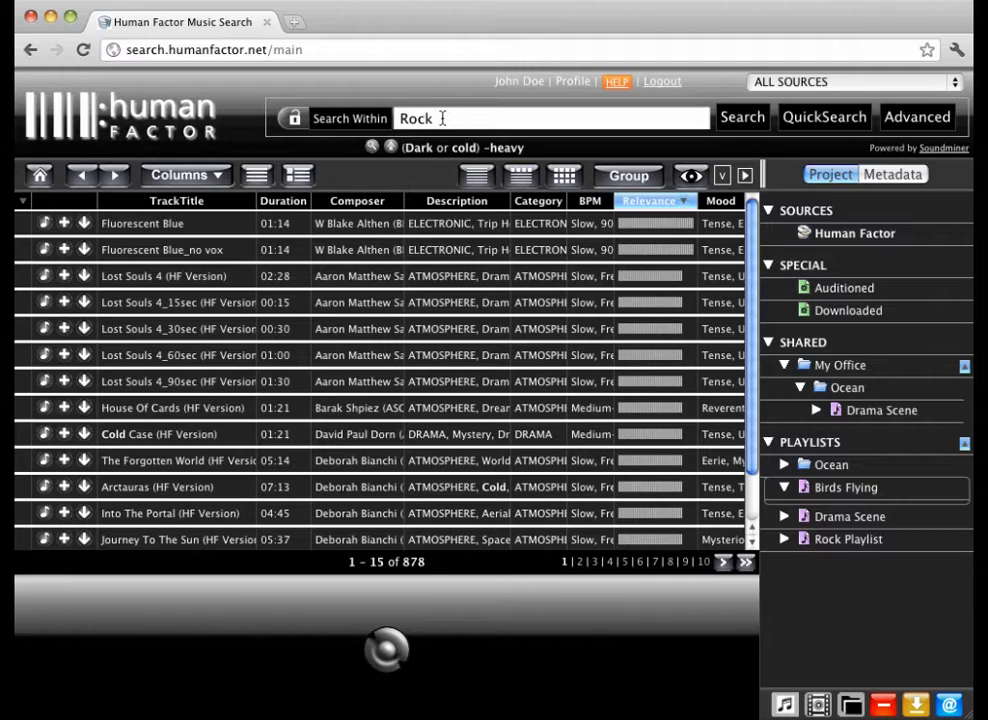
{"action": "key", "text": "Return"}
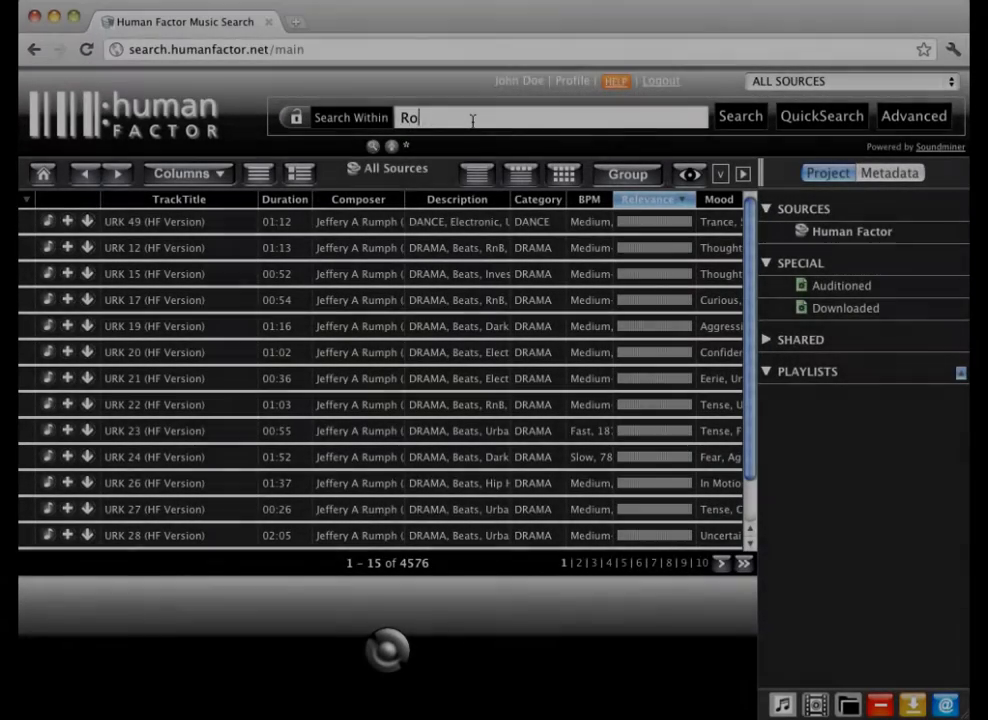
Step: Search the library for 'Rock and Metal', and run another search for 'Rock metal guitar'
{"action": "type", "text": "ck and Metal"}
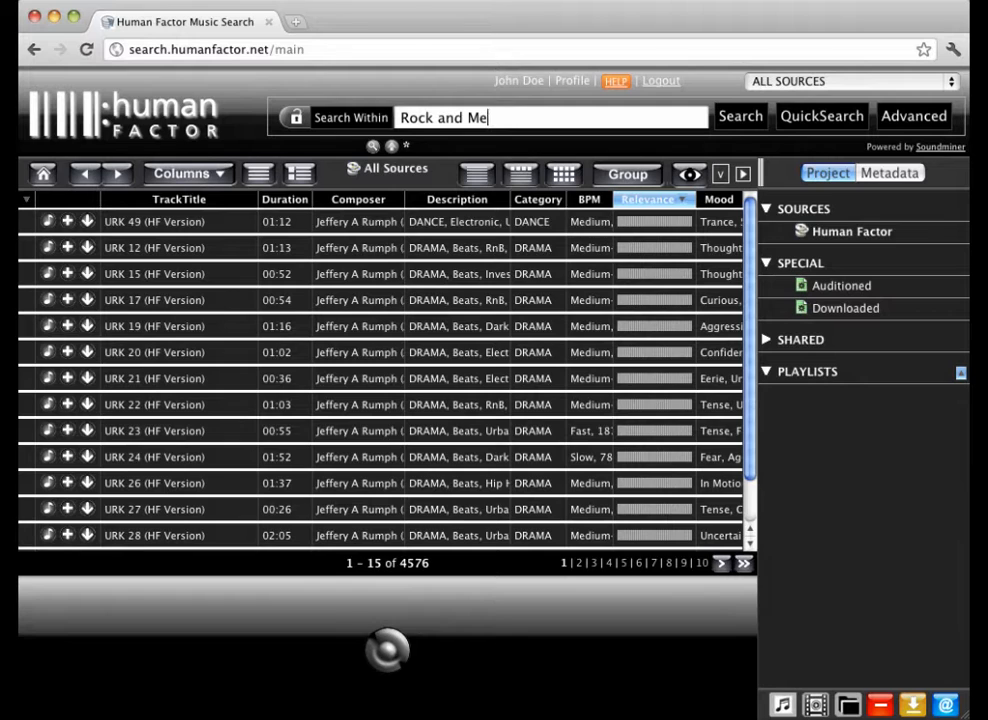
{"action": "key", "text": "Return"}
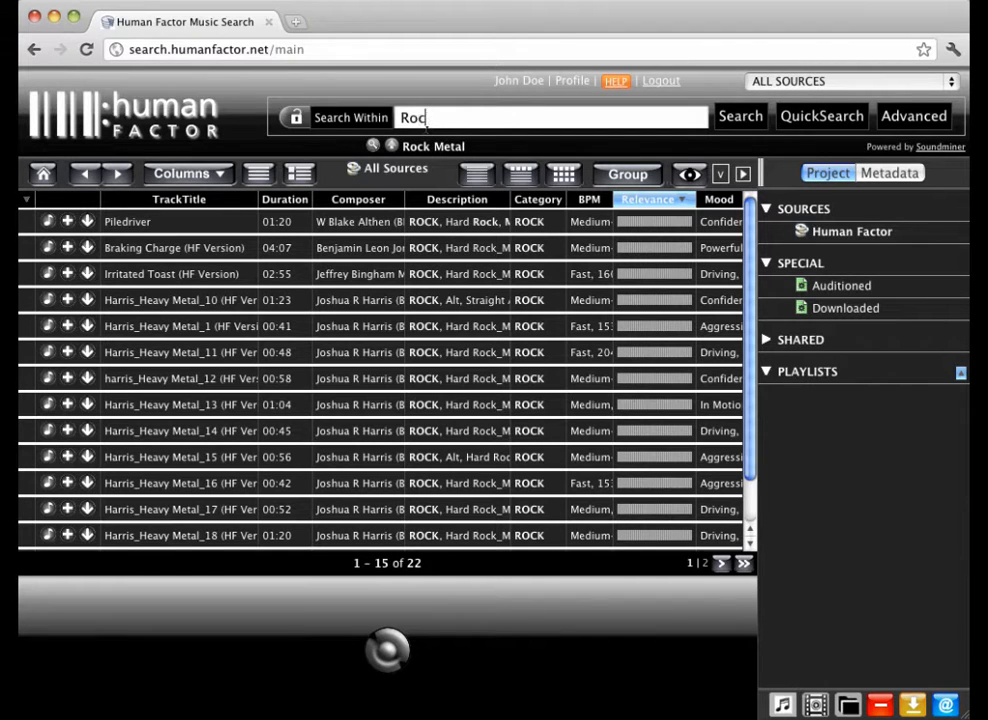
{"action": "type", "text": "metal guitar"}
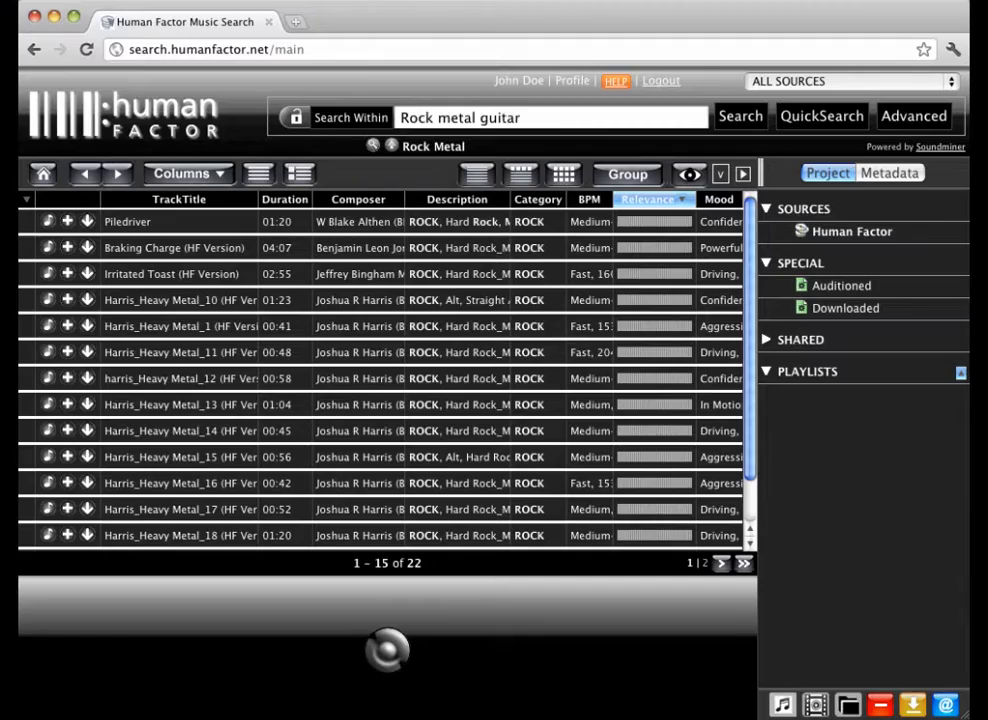
{"action": "key", "text": "Return"}
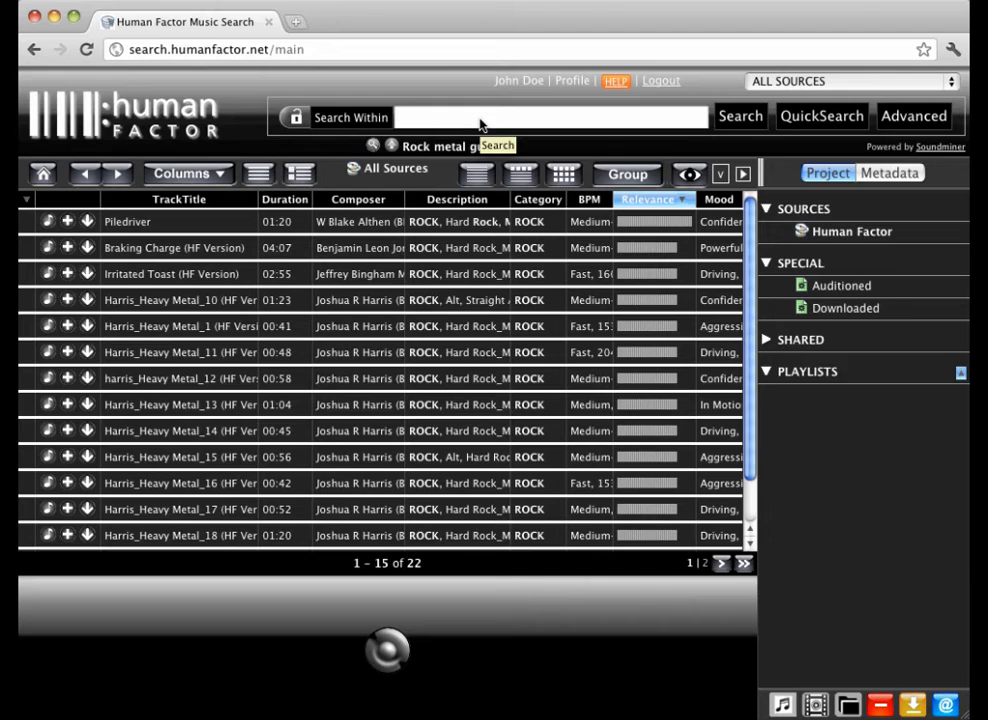
Step: Search the library for 'Rock or Country', and run another search for 'Rock (Metal,Heavy,Hard) not pop -vocal'
{"action": "type", "text": "Ro"}
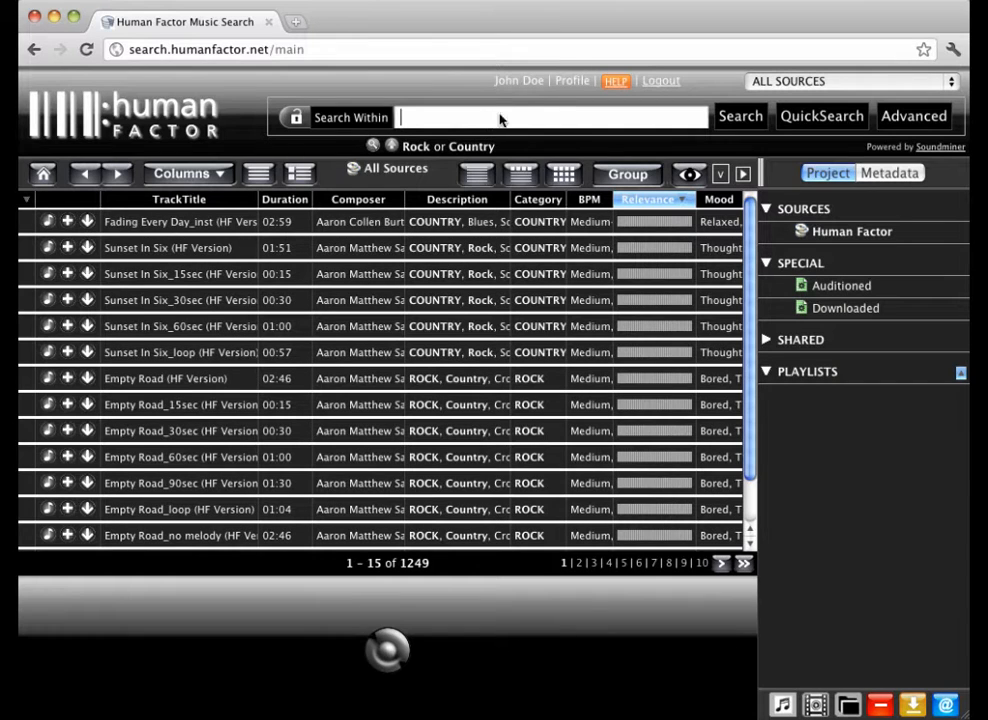
{"action": "type", "text": "Rock"}
{"action": "type", "text": " or Country"}
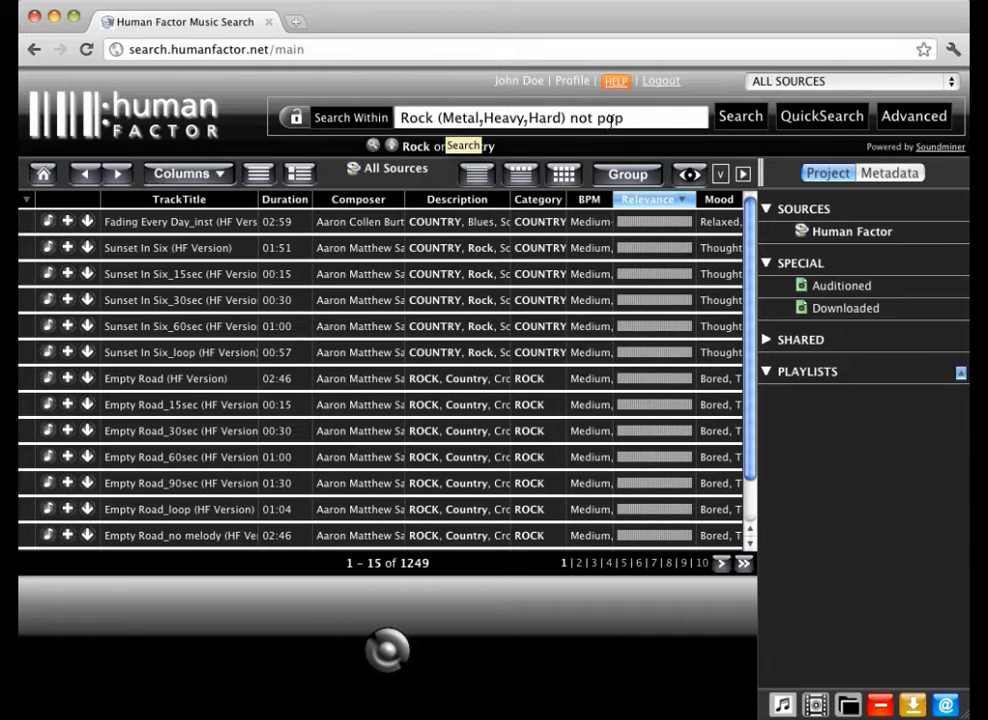
{"action": "type", "text": "-vocal"}
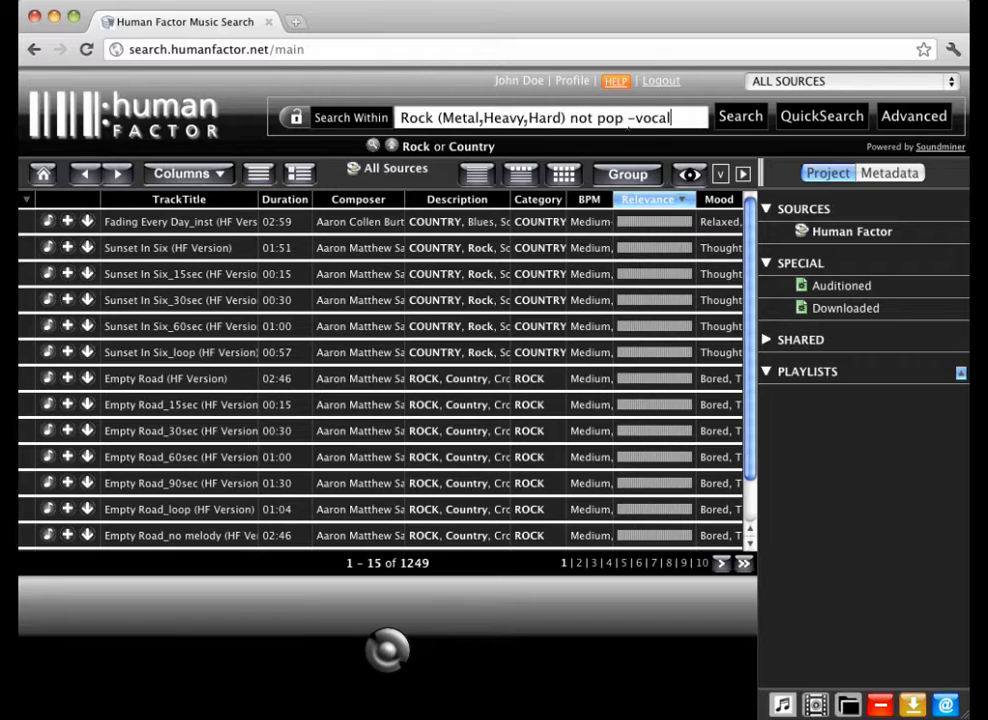
{"action": "key", "text": "Return"}
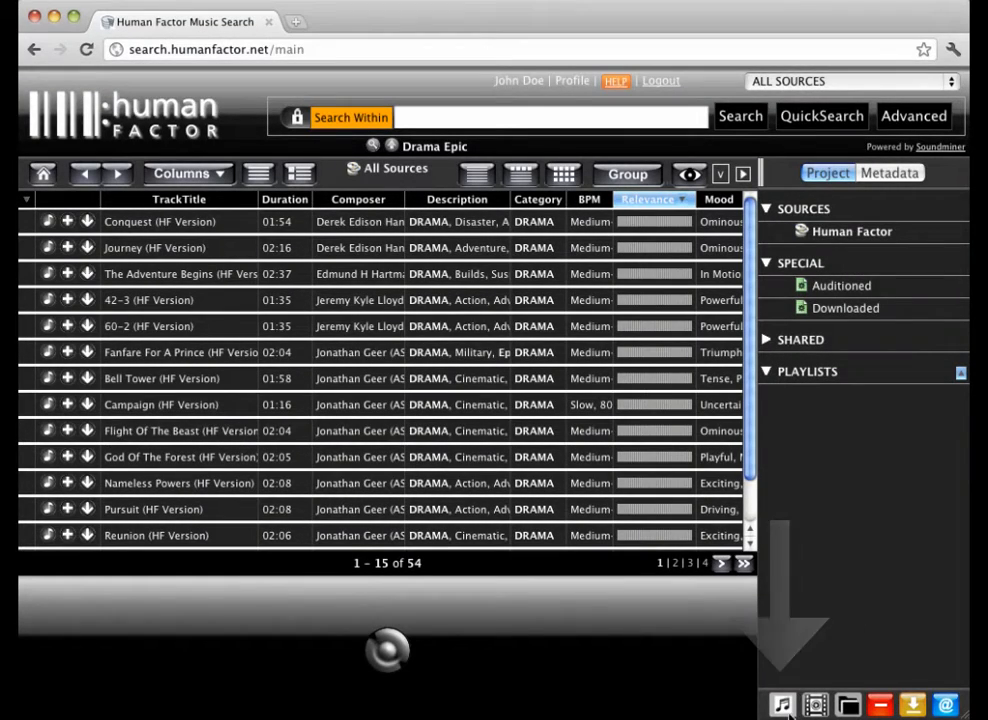
Step: Create a new playlist named Ocean Scene
{"action": "left_click", "coordinate": [782, 706]}
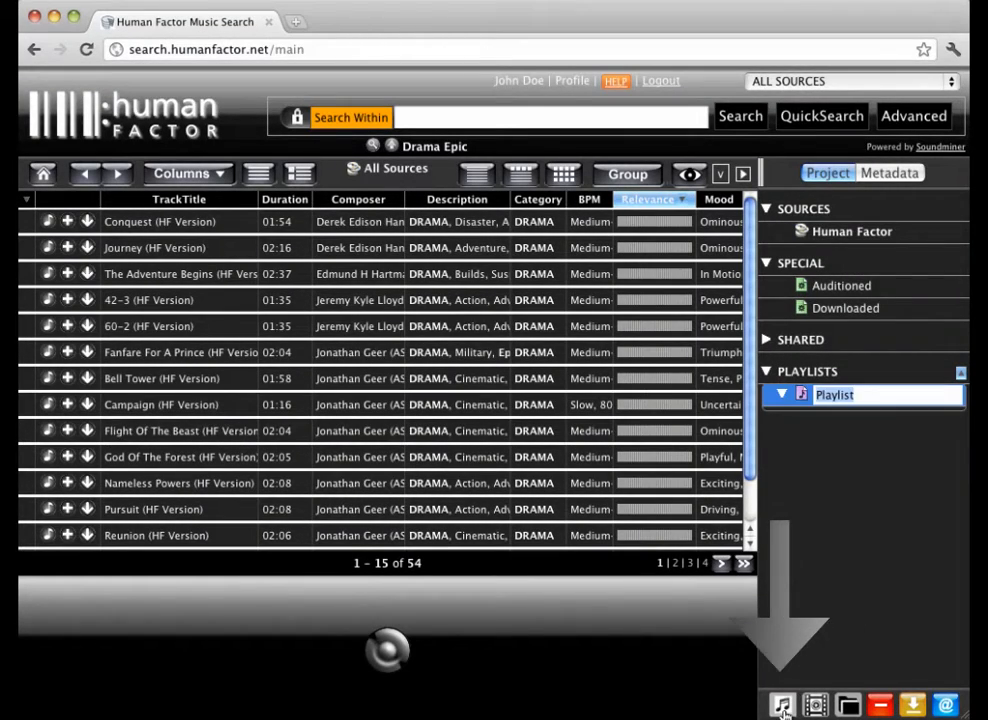
{"action": "type", "text": "Ocean Scene"}
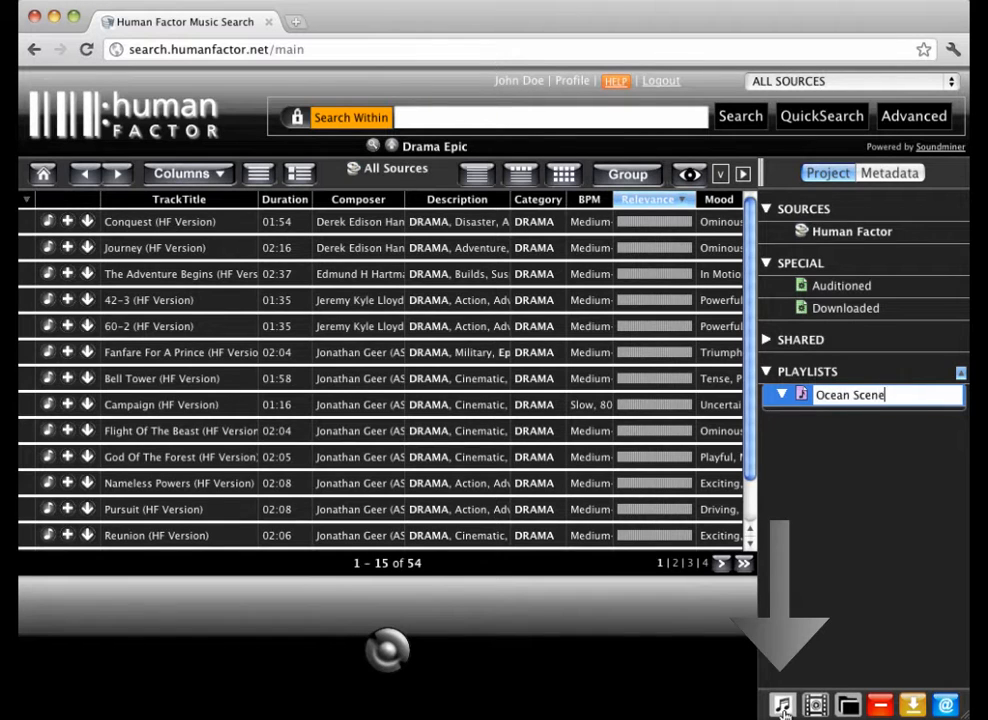
{"action": "key", "text": "Return"}
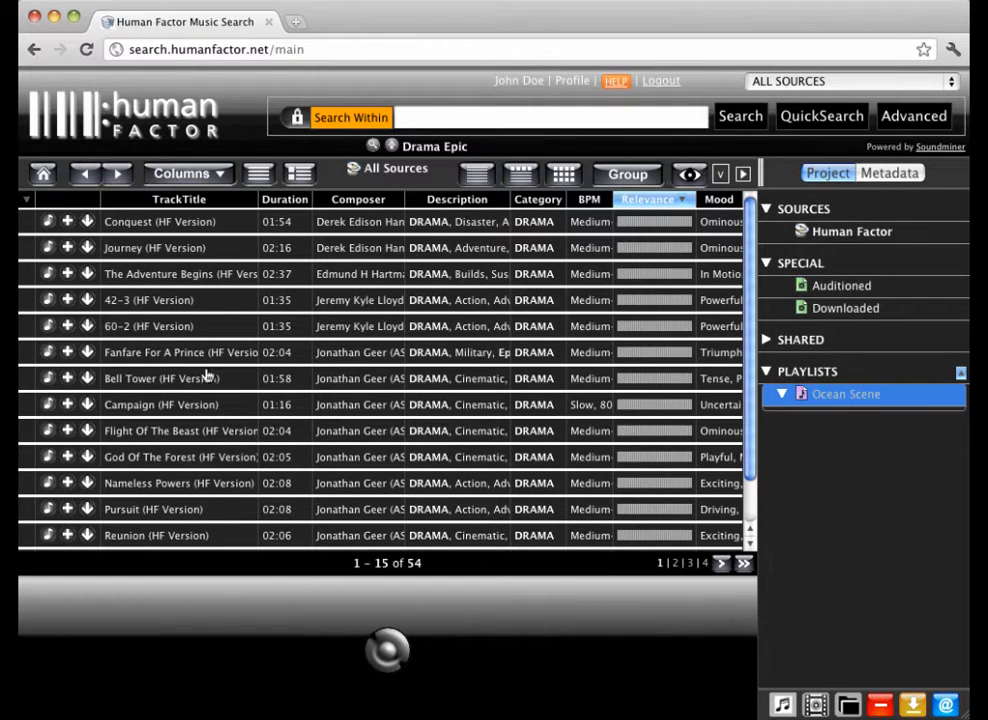
Step: Add Fanfare For A Prince, Bell Tower, Campaign, Flight Of The Beast and God Of The Forest to the Ocean Scene playlist
{"action": "left_click_drag", "start_coordinate": [180, 356], "coordinate": [826, 410]}
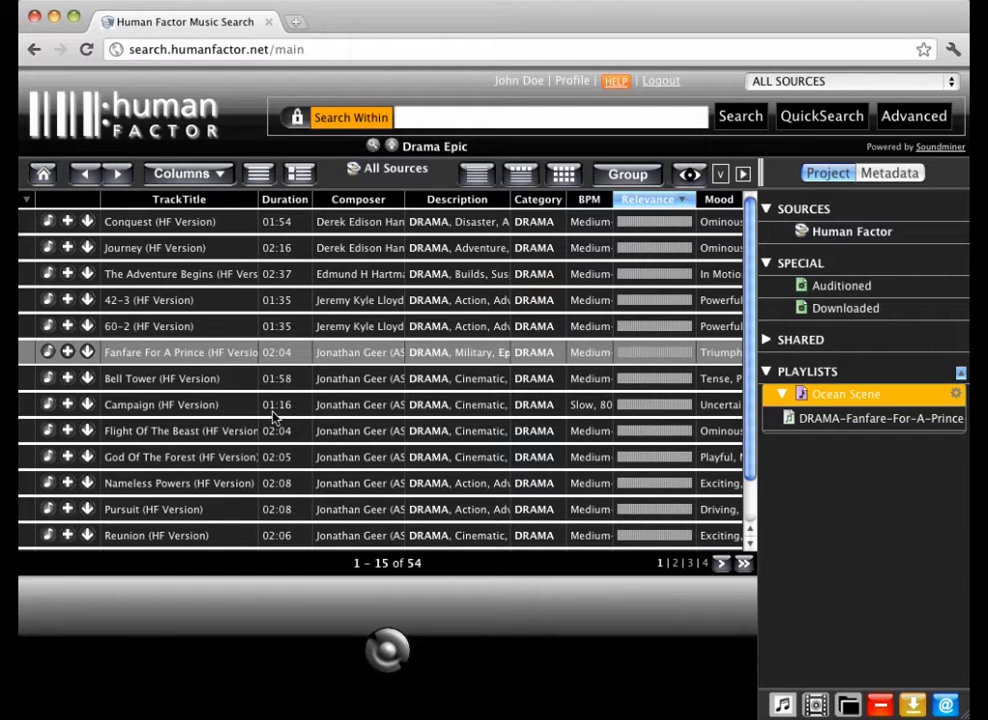
{"action": "left_click", "coordinate": [67, 378]}
{"action": "left_click", "coordinate": [67, 404]}
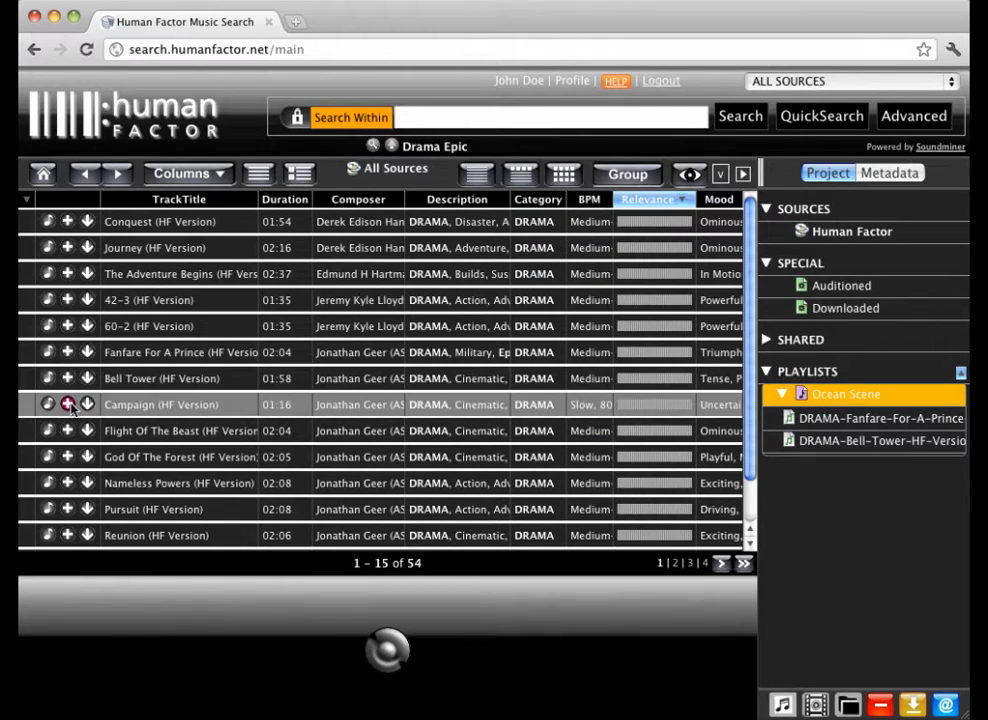
{"action": "left_click", "coordinate": [67, 430]}
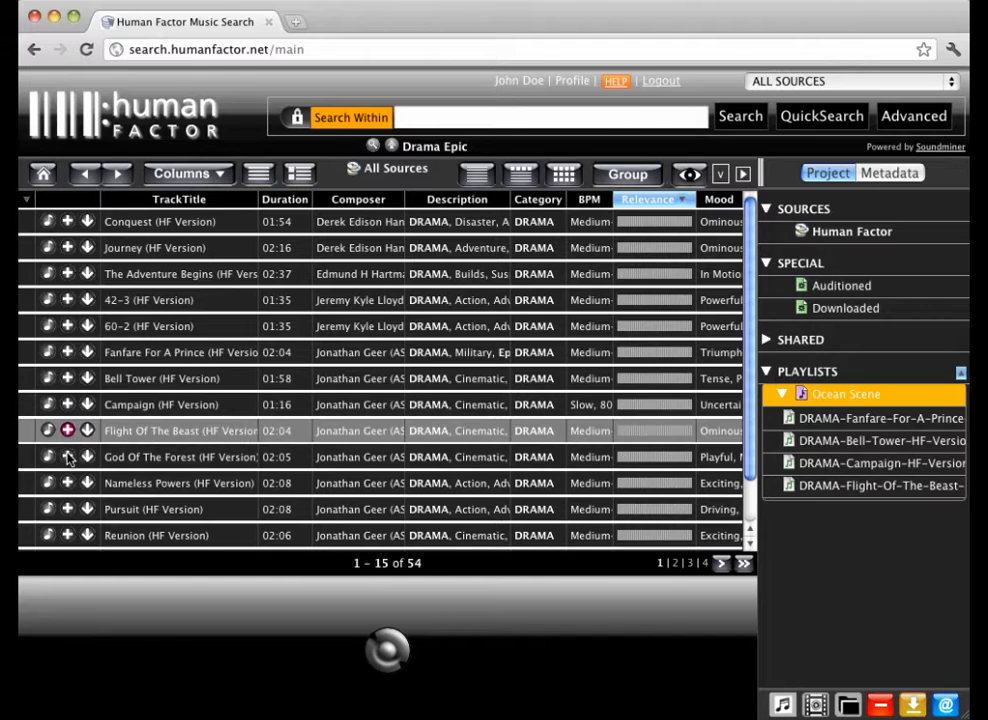
{"action": "left_click", "coordinate": [67, 456]}
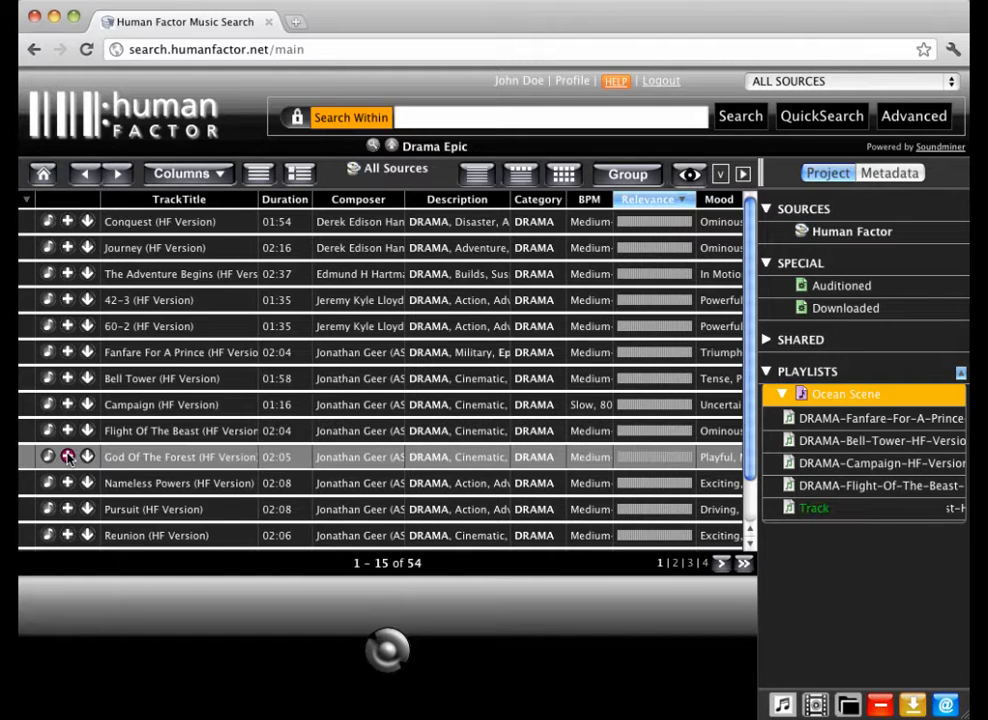
Step: Remove the Fanfare For A Prince and Flight Of The Beast tracks from the Ocean Scene playlist
{"action": "left_click", "coordinate": [855, 420]}
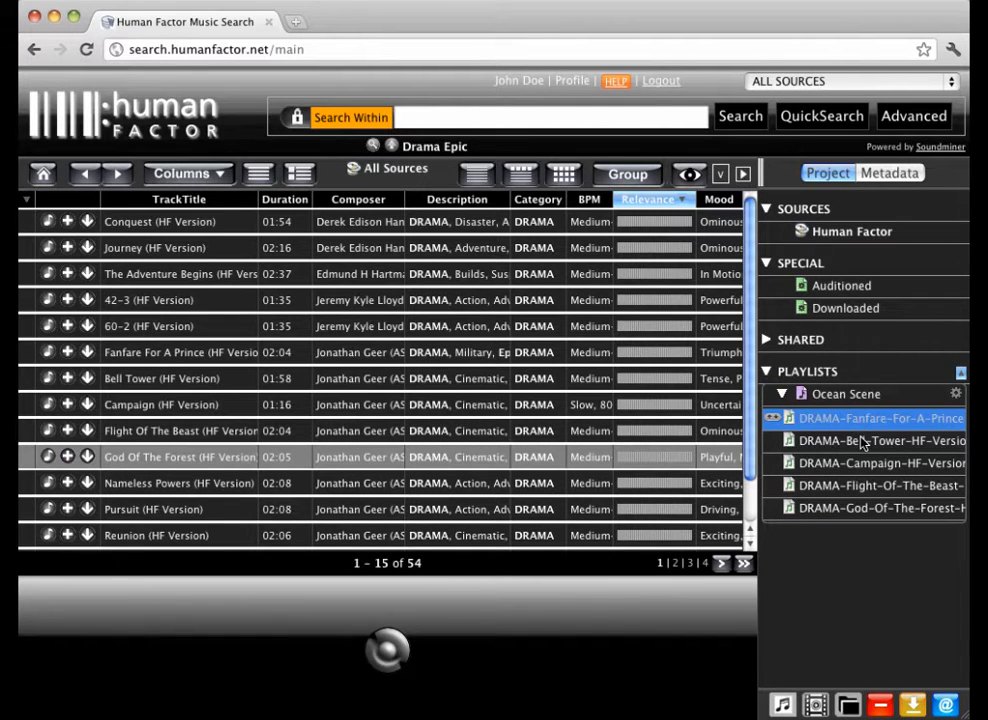
{"action": "key", "text": "Delete"}
{"action": "left_click", "coordinate": [515, 414]}
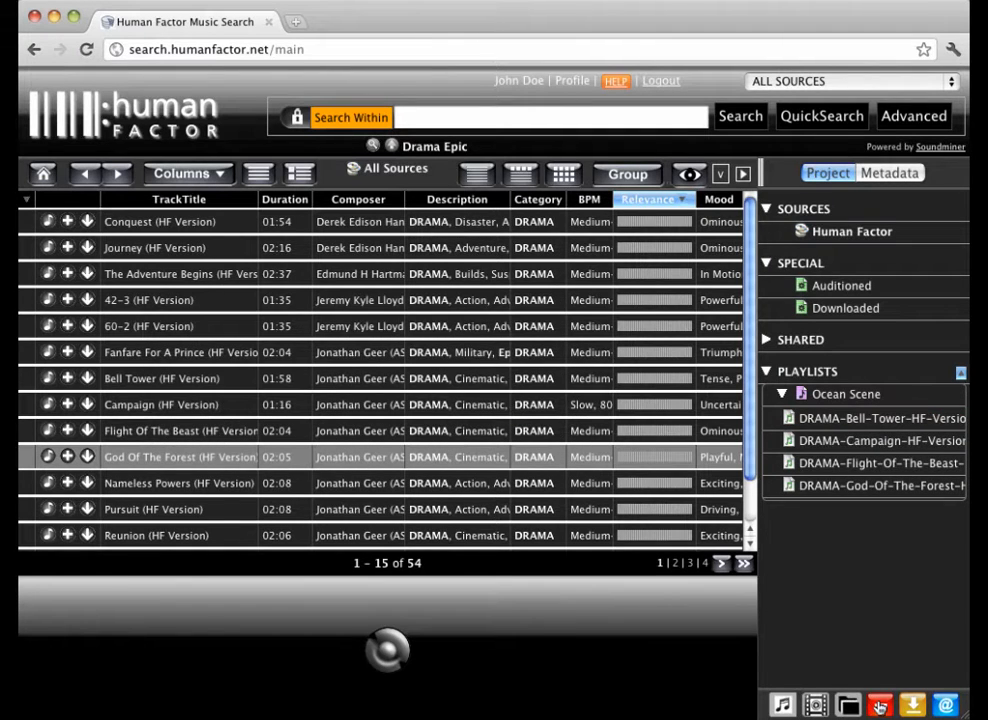
{"action": "left_click", "coordinate": [847, 463]}
{"action": "left_click", "coordinate": [880, 706]}
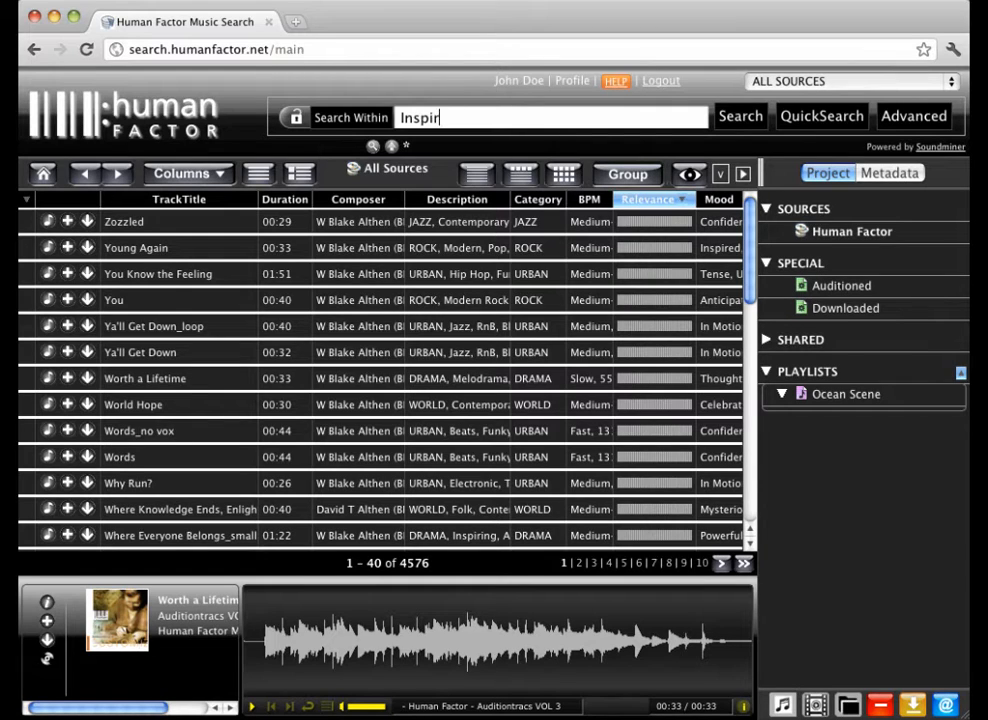
Step: Search the library for 'Inspir*' and audition the Soft Breeze track from the results
{"action": "type", "text": "pir"}
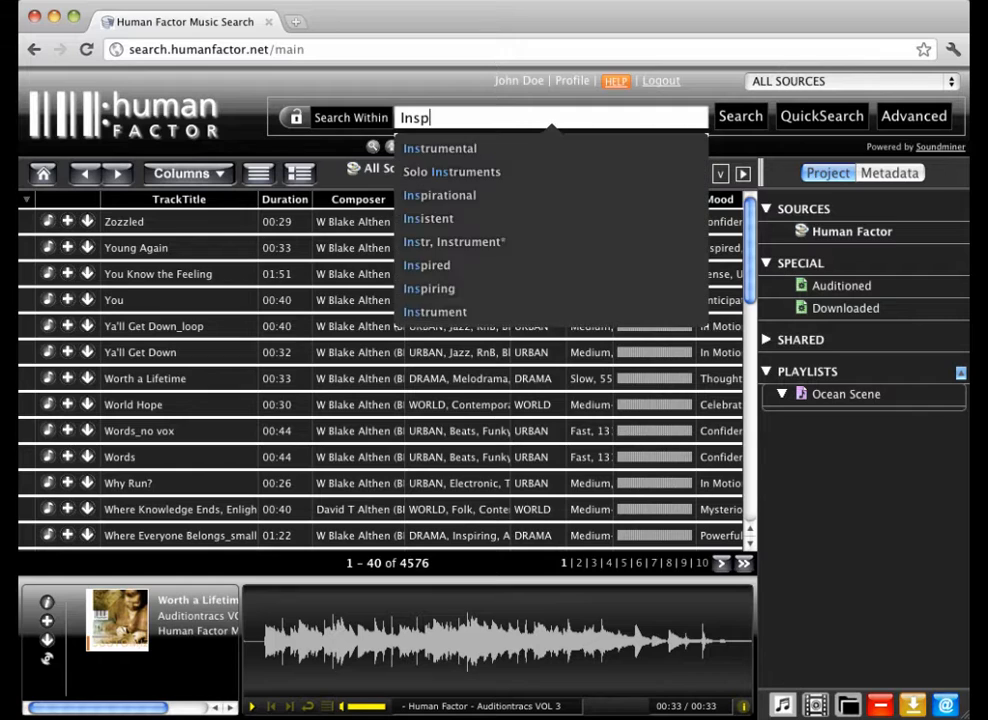
{"action": "key", "text": "Return"}
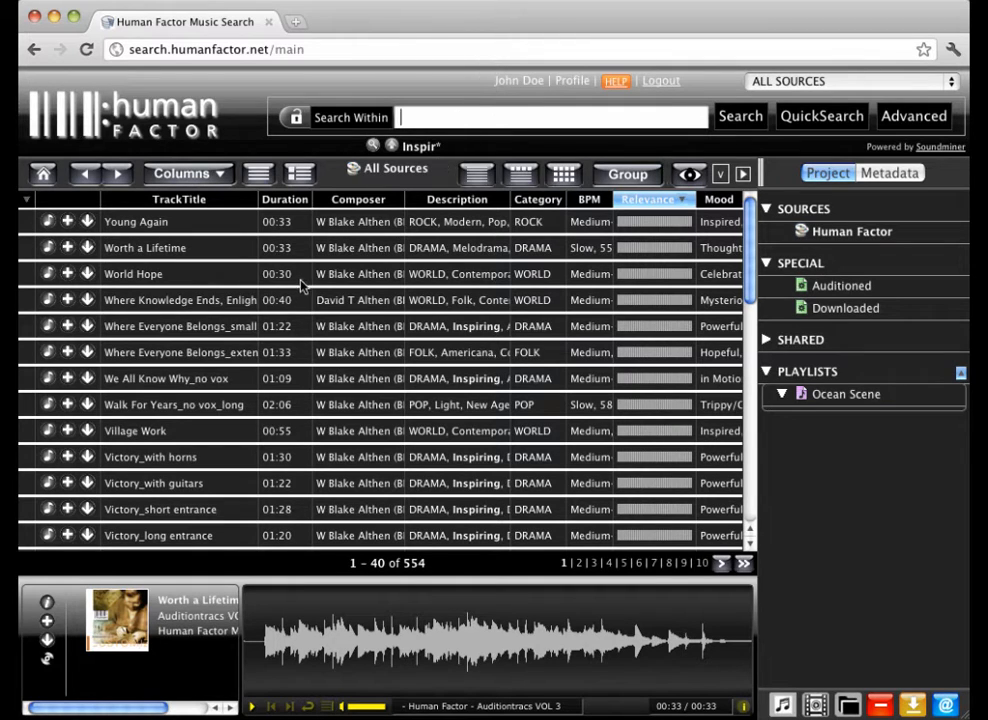
{"action": "scroll", "coordinate": [269, 298], "scroll_direction": "down", "scroll_amount": 10}
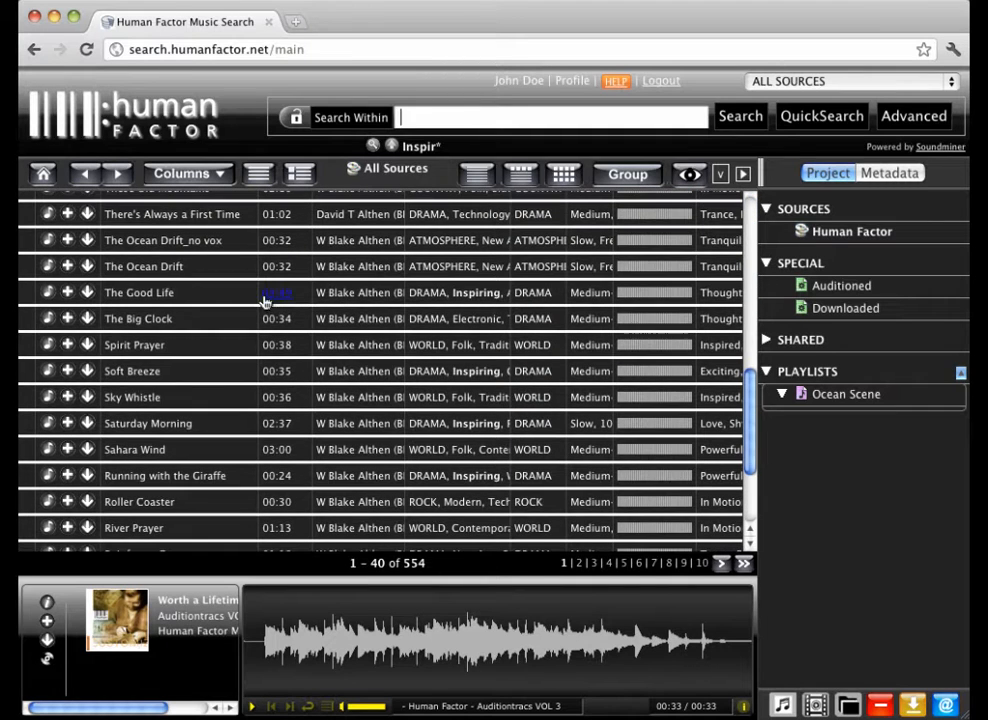
{"action": "left_click", "coordinate": [48, 370]}
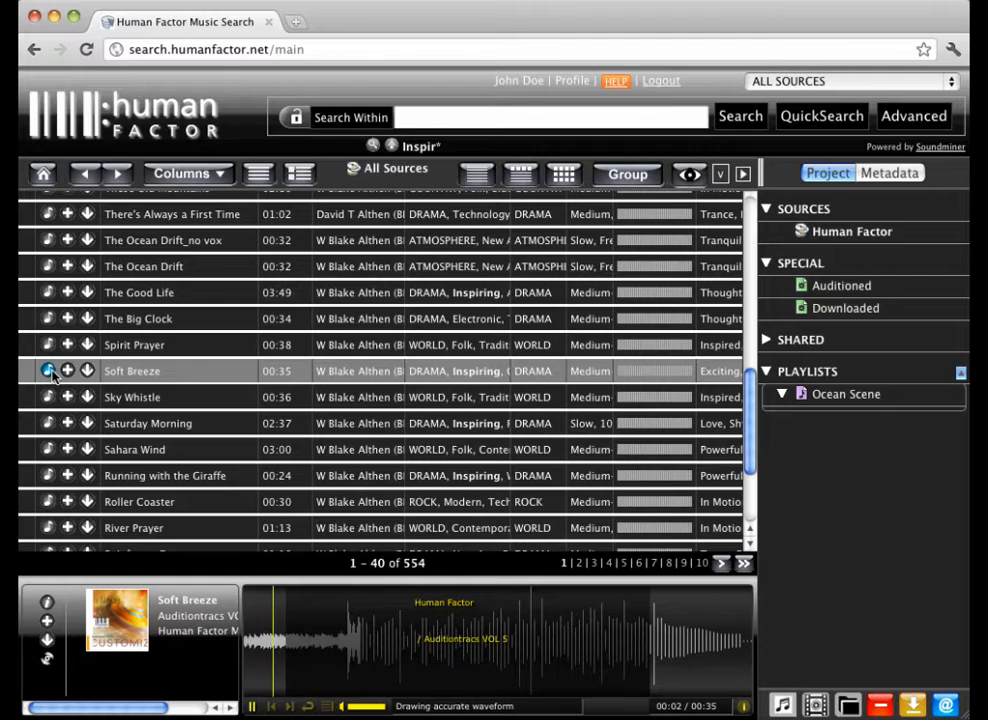
Step: Audition the tracks World Hope, Worth a Lifetime and Village Work from the search results
{"action": "scroll", "coordinate": [52, 374], "scroll_direction": "up", "scroll_amount": 5}
{"action": "scroll", "coordinate": [48, 377], "scroll_direction": "up", "scroll_amount": 5}
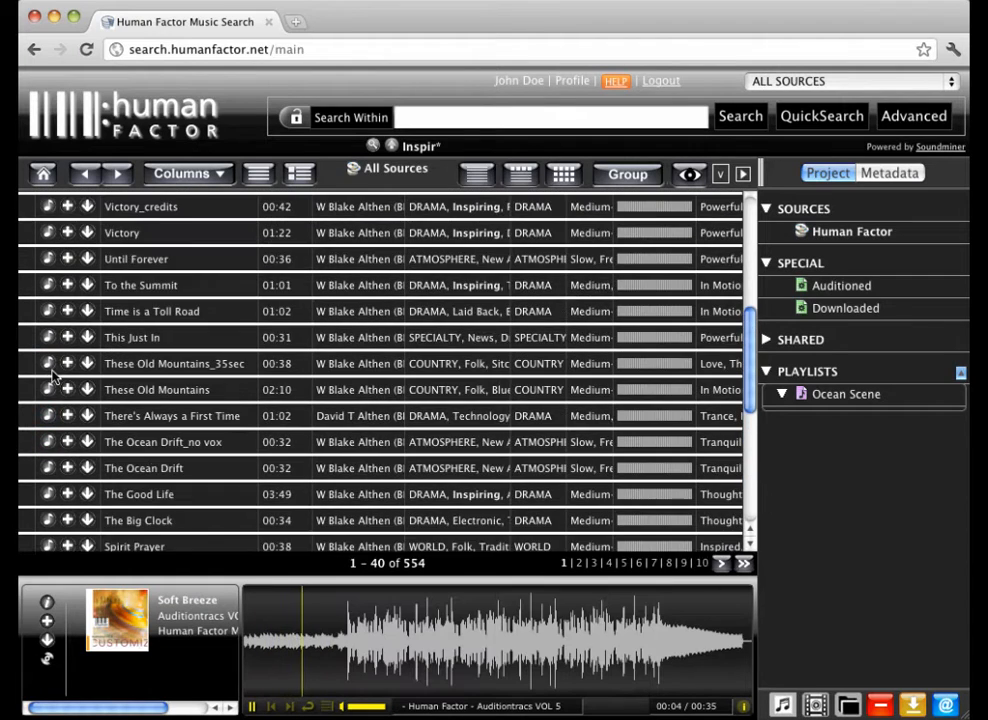
{"action": "scroll", "coordinate": [48, 360], "scroll_direction": "down", "scroll_amount": 5}
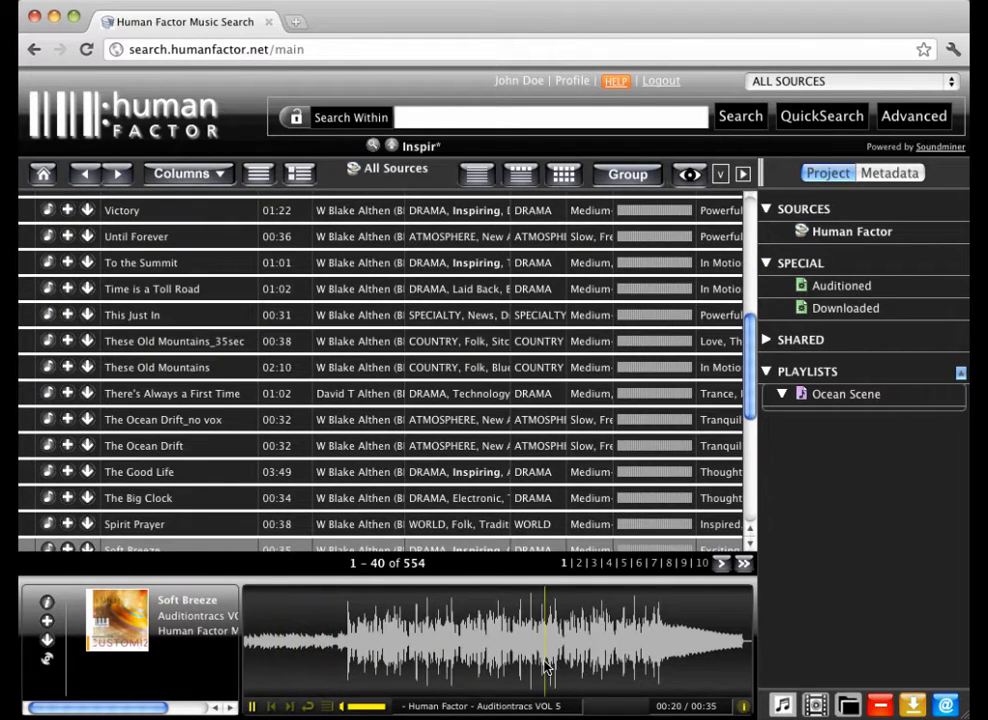
{"action": "scroll", "coordinate": [157, 395], "scroll_direction": "up", "scroll_amount": 8}
{"action": "scroll", "coordinate": [150, 400], "scroll_direction": "up", "scroll_amount": 7}
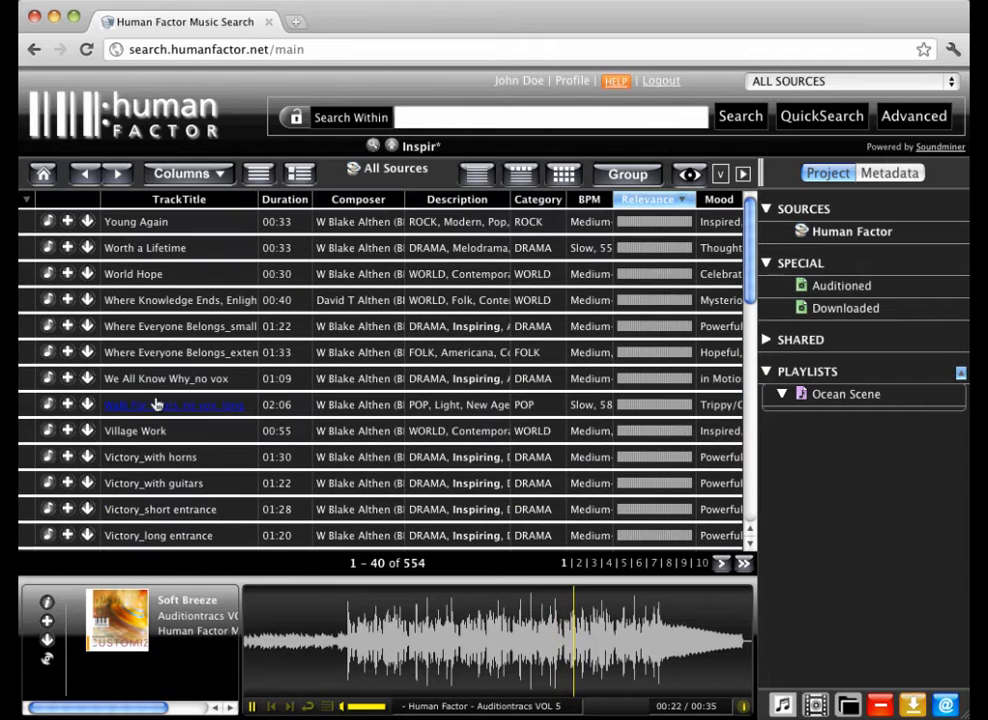
{"action": "left_click", "coordinate": [47, 273]}
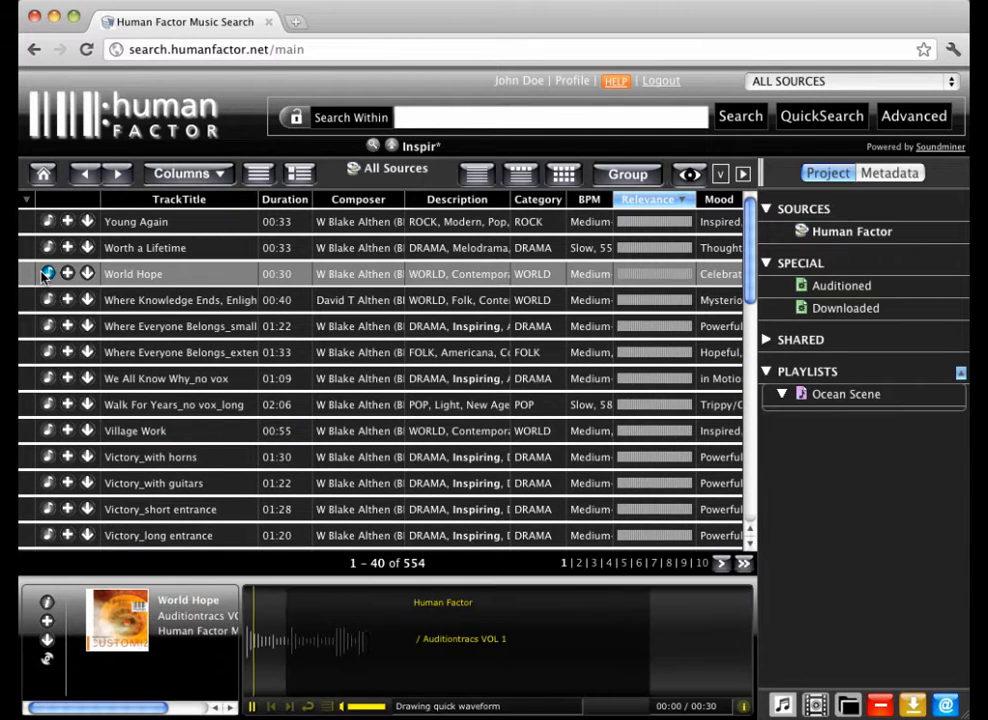
{"action": "left_click", "coordinate": [48, 247]}
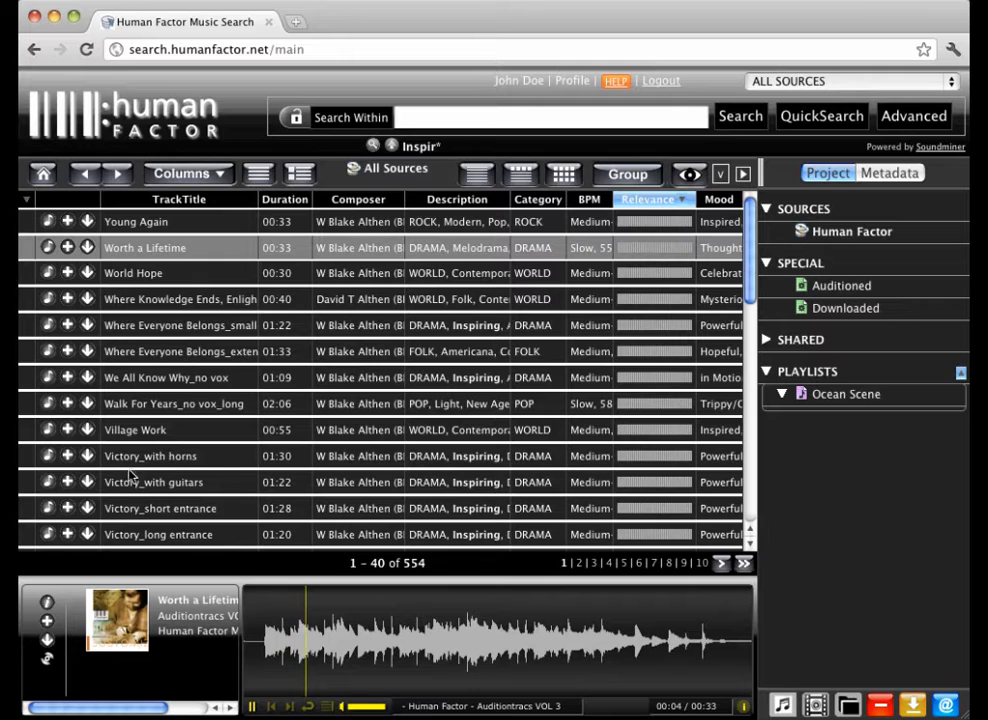
{"action": "left_click", "coordinate": [47, 430]}
Step: Audition the track Victory and skip ahead to about the middle of its waveform
{"action": "scroll", "coordinate": [44, 459], "scroll_direction": "down", "scroll_amount": 2}
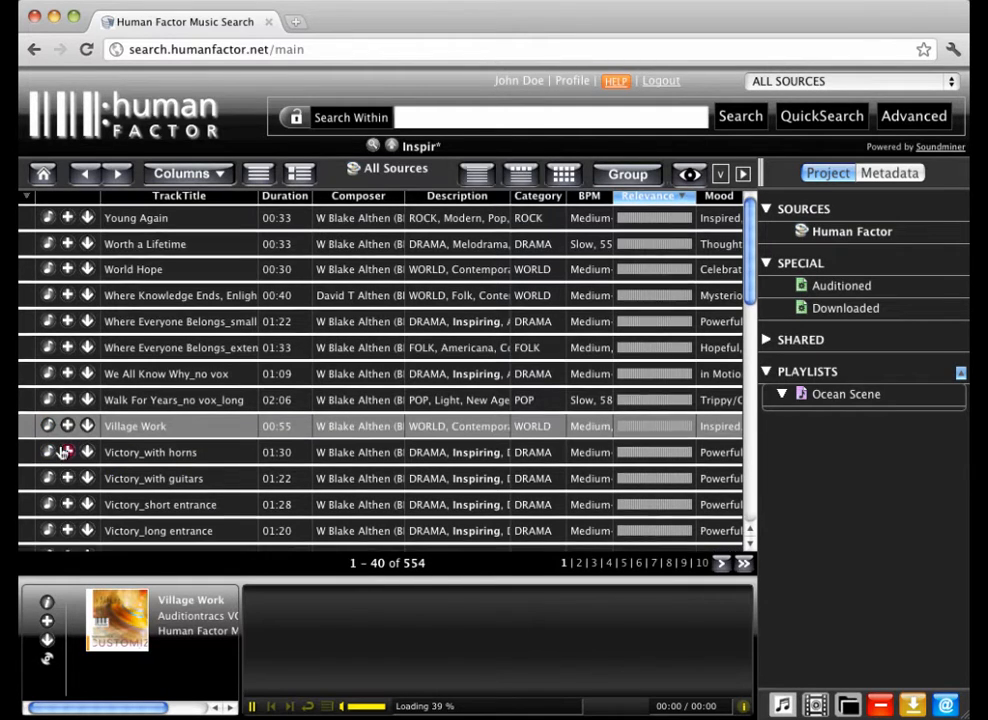
{"action": "left_click", "coordinate": [47, 534]}
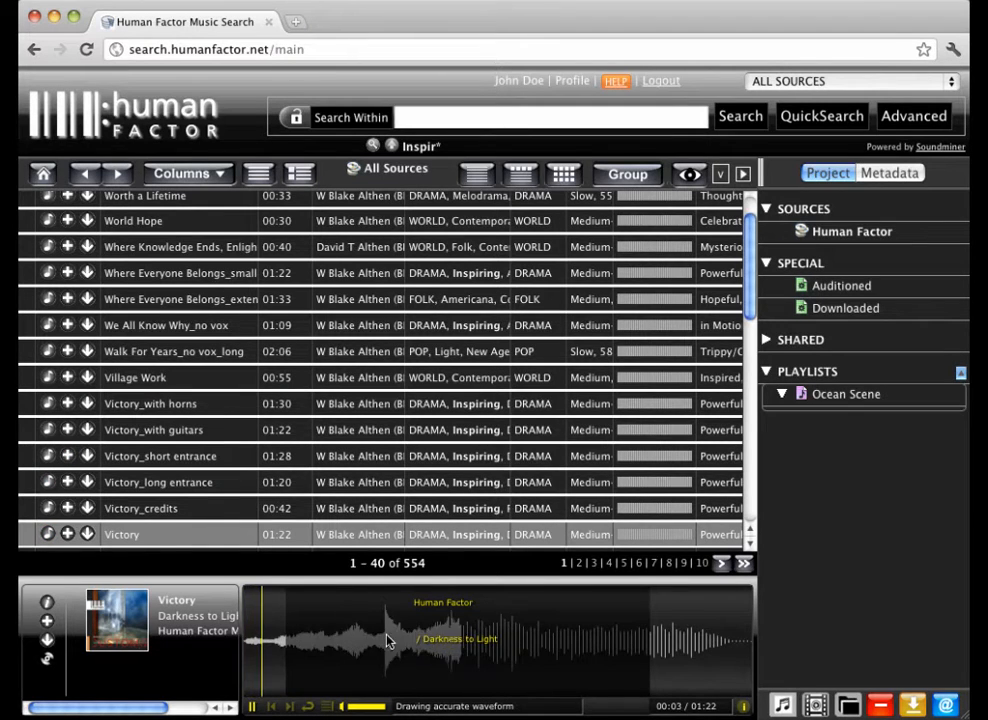
{"action": "left_click_drag", "start_coordinate": [395, 645], "coordinate": [513, 650]}
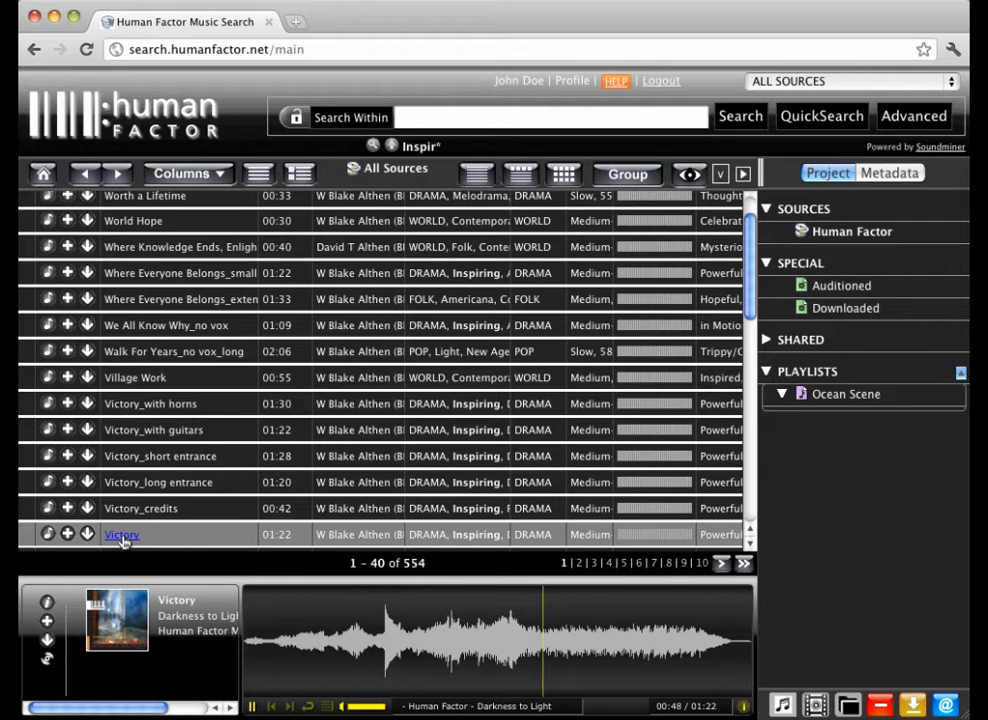
Step: Show the metadata of the Victory track and widen the metadata area for easier reading
{"action": "left_click", "coordinate": [903, 178]}
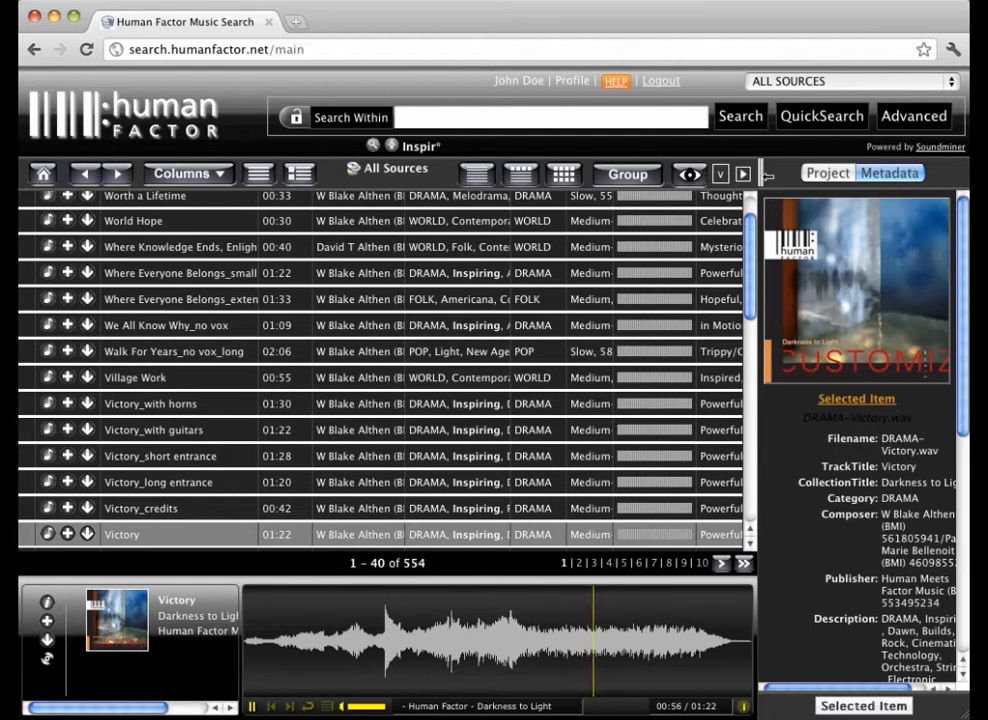
{"action": "left_click_drag", "start_coordinate": [778, 187], "coordinate": [688, 182]}
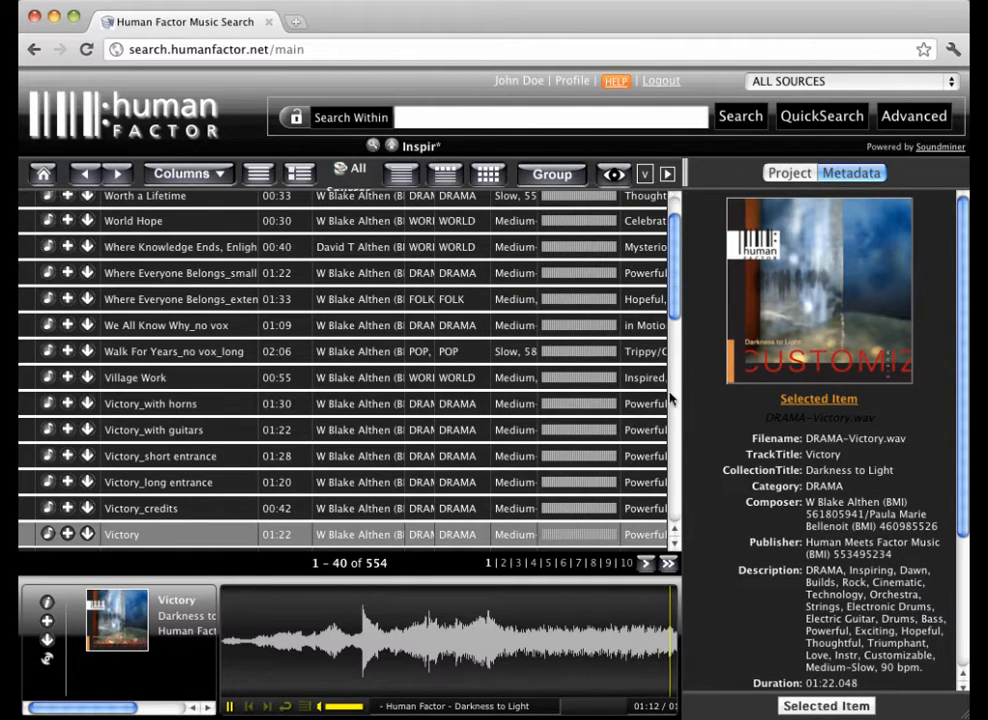
Step: Lock the search to the current results and narrow them to tracks with 'Triumphant' in the description, using the Victory track's metadata
{"action": "left_click", "coordinate": [297, 119]}
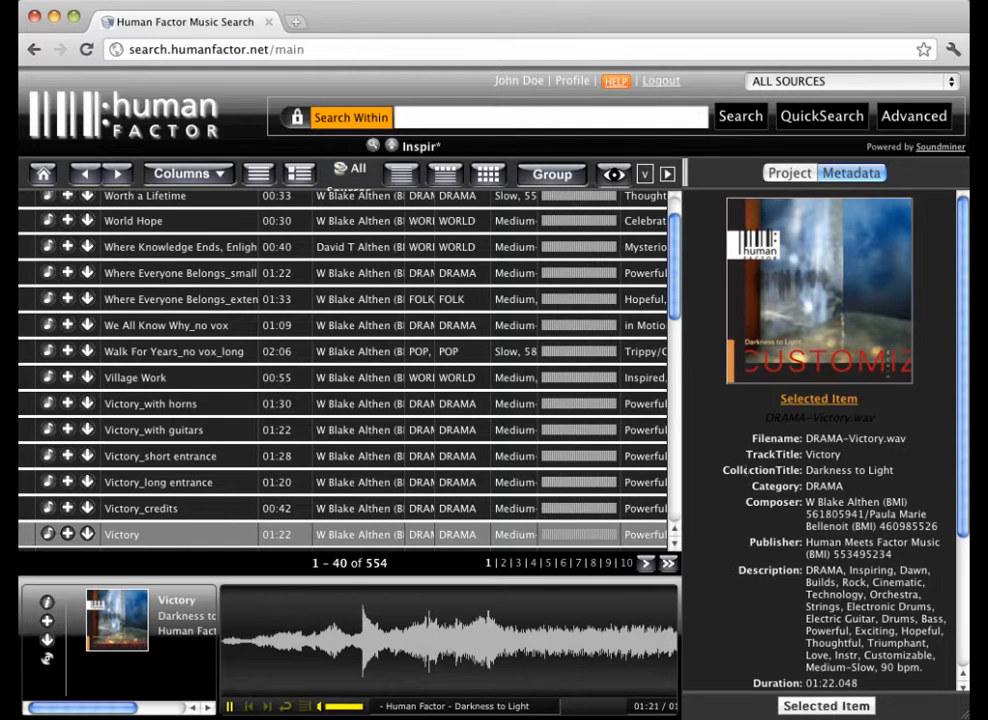
{"action": "left_click", "coordinate": [882, 648]}
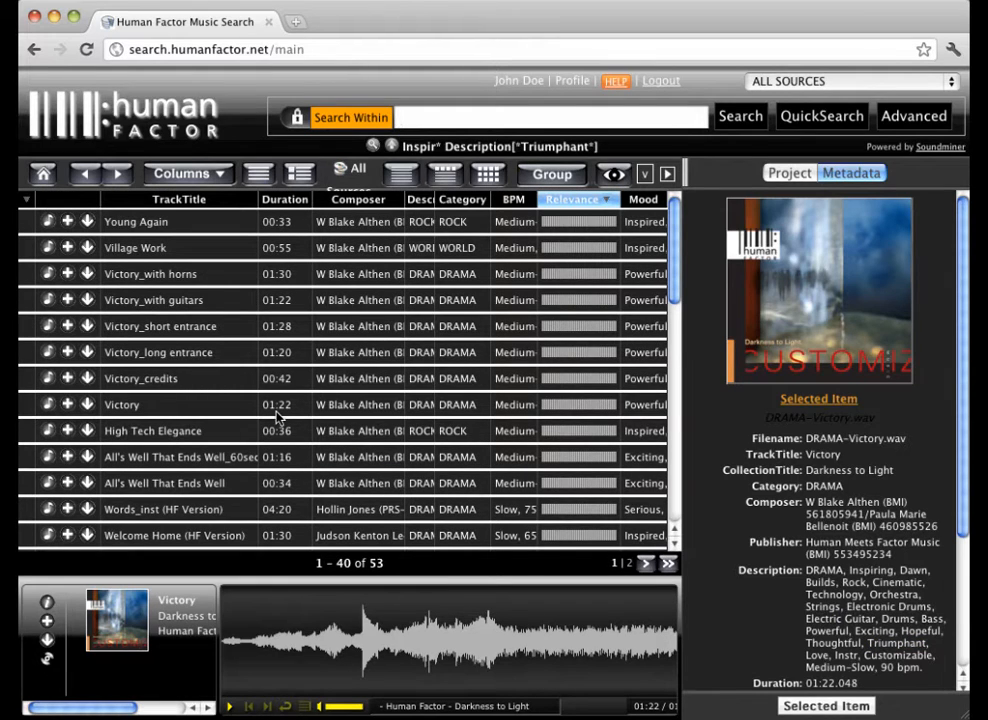
Step: Save the current narrowed search among the project's playlists and rename it 'Inspire Search'
{"action": "left_click", "coordinate": [786, 175]}
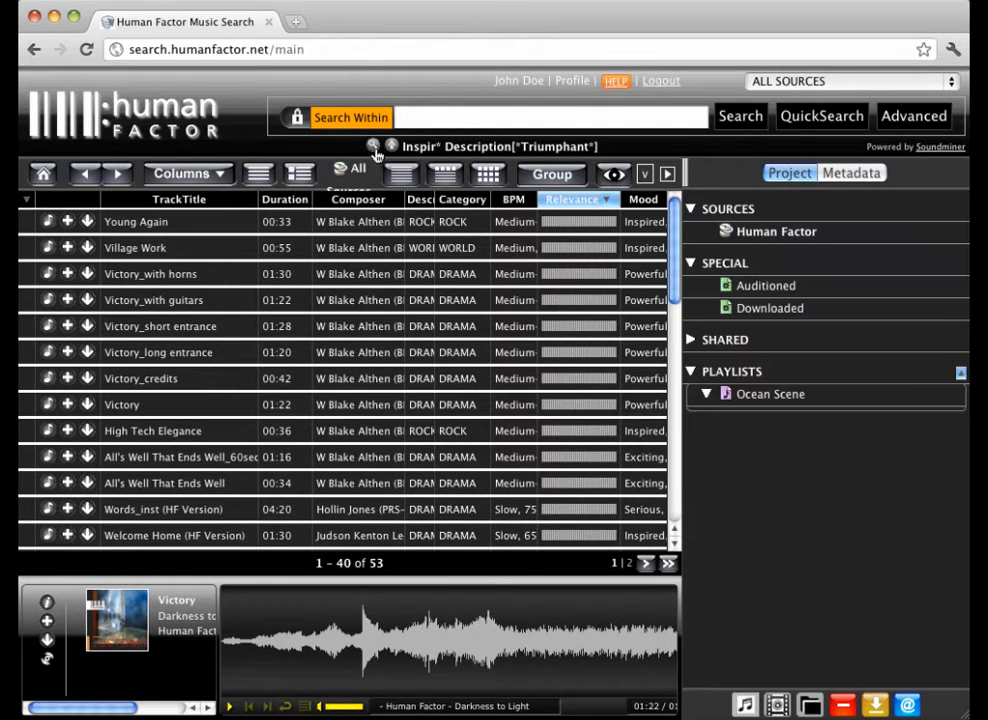
{"action": "left_click_drag", "start_coordinate": [375, 150], "coordinate": [796, 427]}
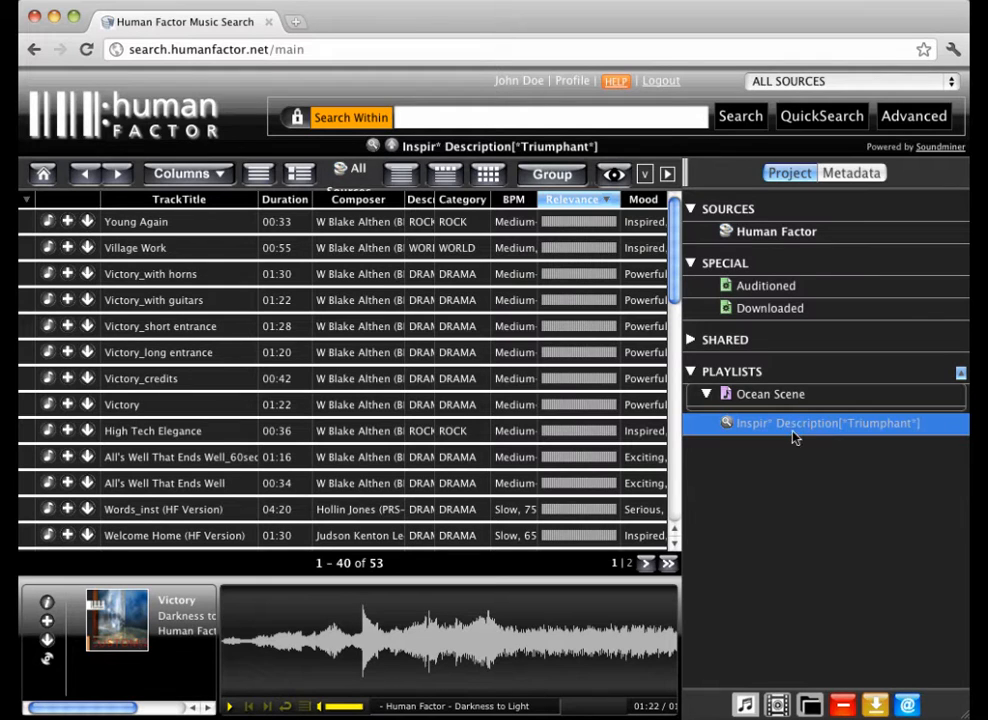
{"action": "left_click", "coordinate": [792, 430]}
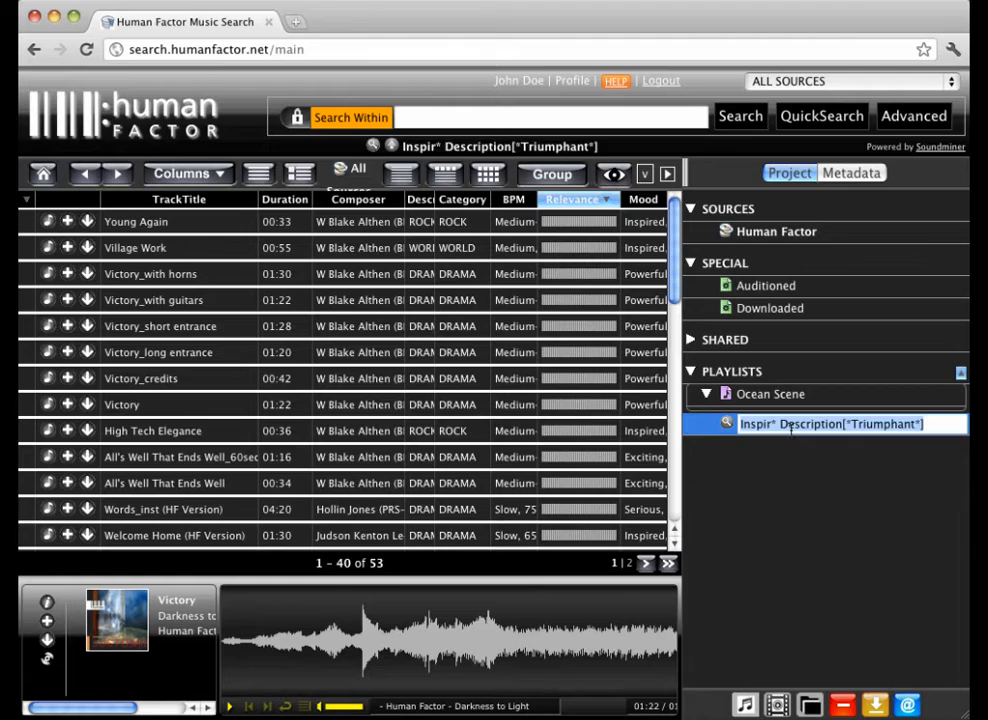
{"action": "type", "text": "Inspire Search"}
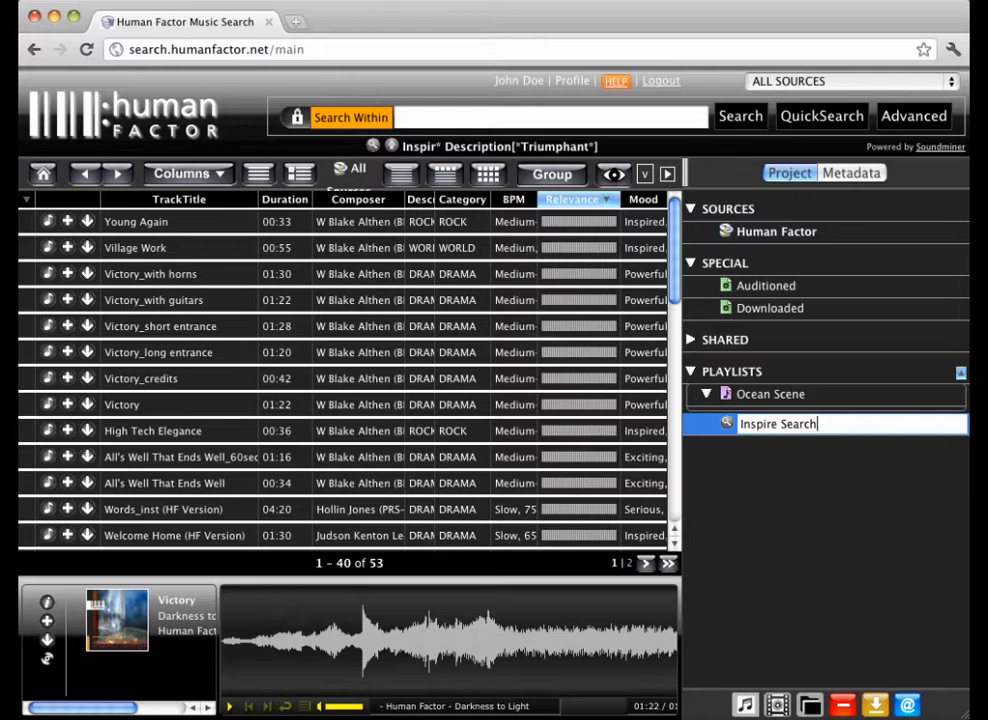
{"action": "key", "text": "Return"}
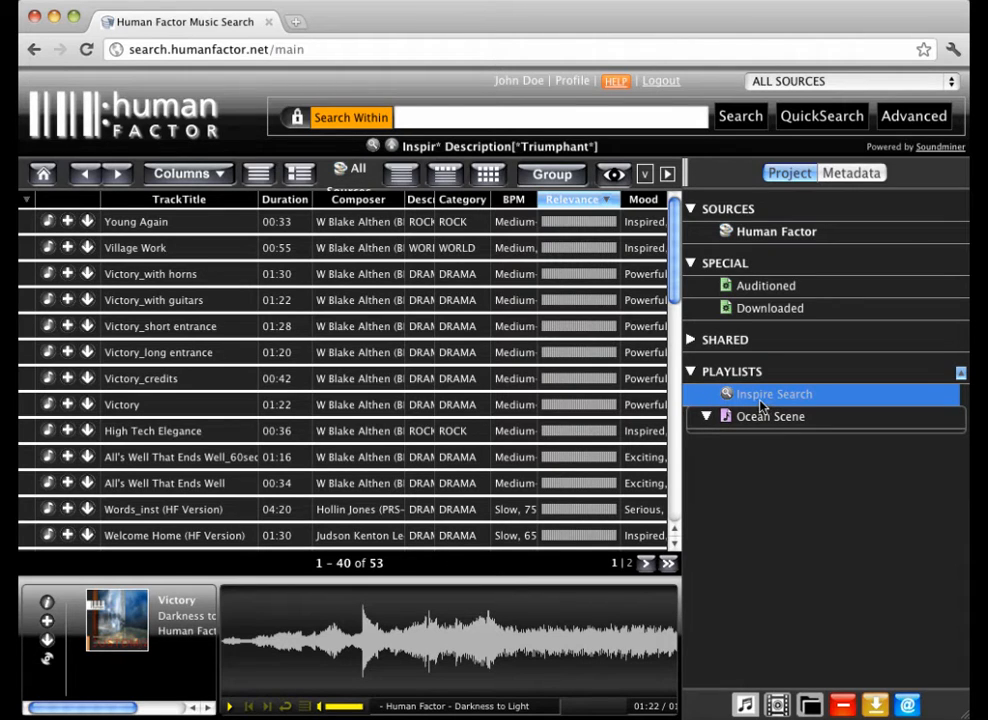
Step: Audition All's Well That Ends Well, skip ahead to near the middle, and add the track to the Ocean Scene playlist
{"action": "left_click", "coordinate": [48, 479]}
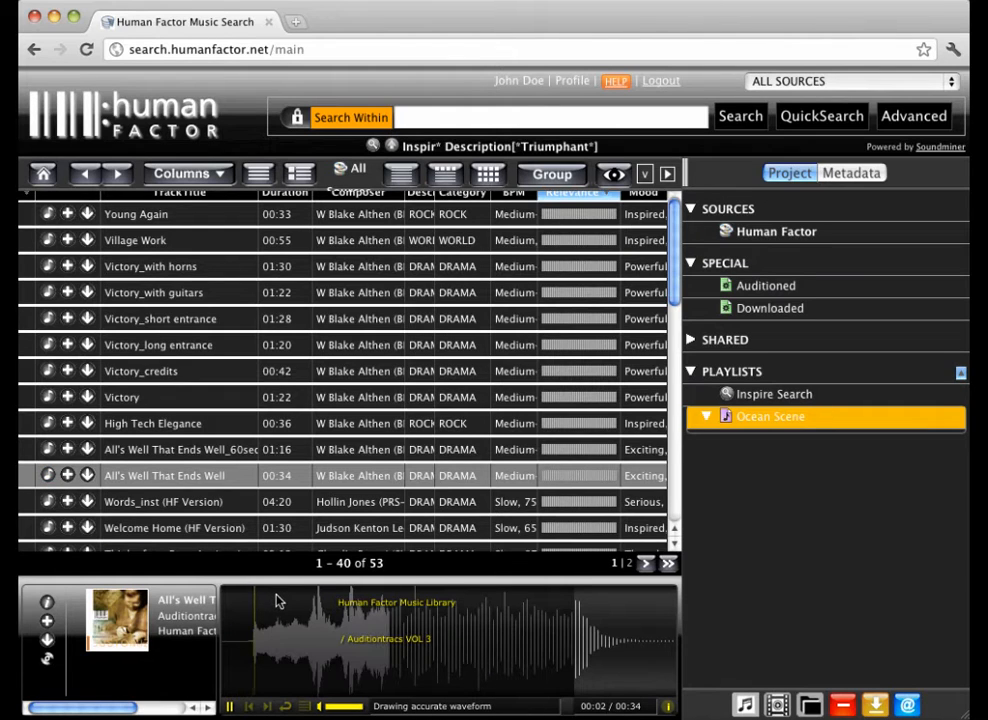
{"action": "left_click", "coordinate": [404, 633]}
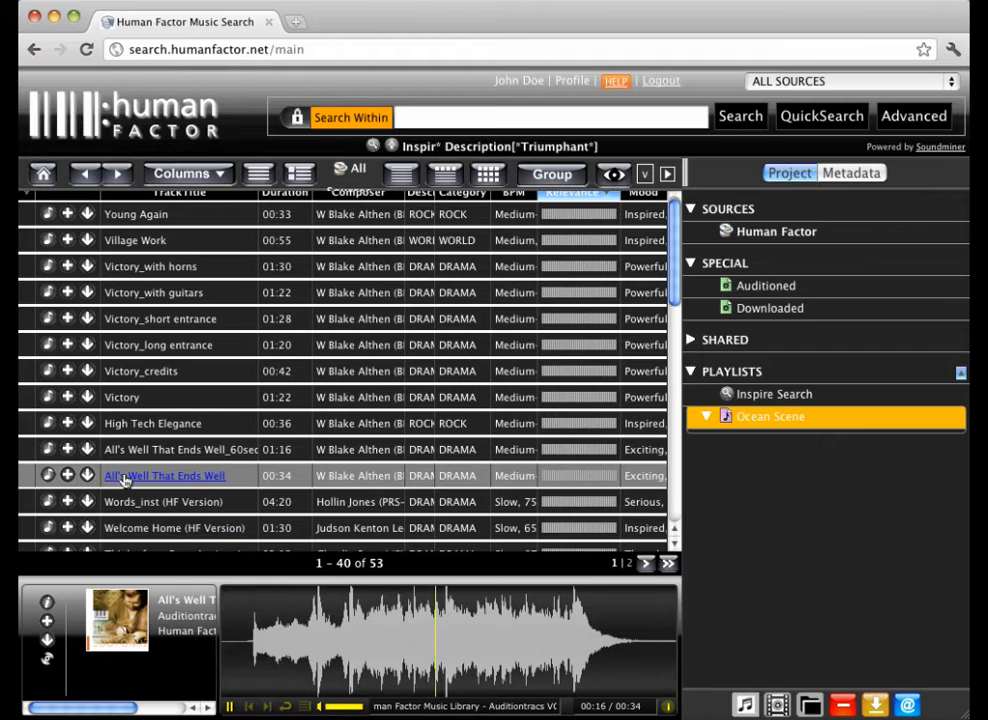
{"action": "left_click_drag", "start_coordinate": [124, 480], "coordinate": [745, 416]}
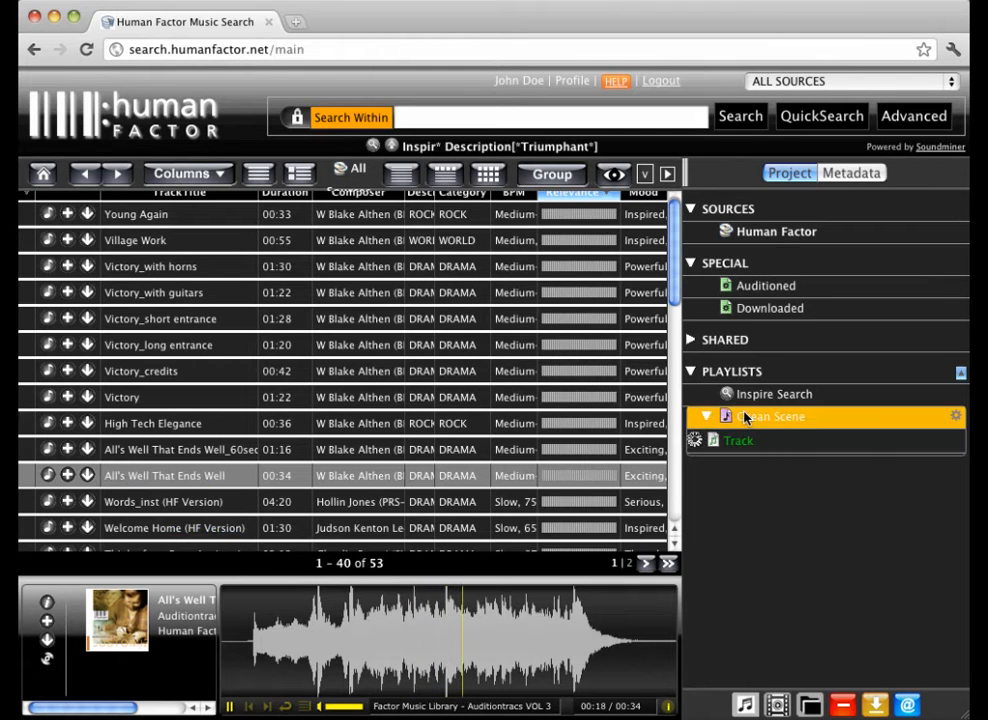
Step: Audition Supernova Landslide (HF Version) from the results and skip ahead to about the middle of its waveform
{"action": "scroll", "coordinate": [247, 446], "scroll_direction": "down", "scroll_amount": 3}
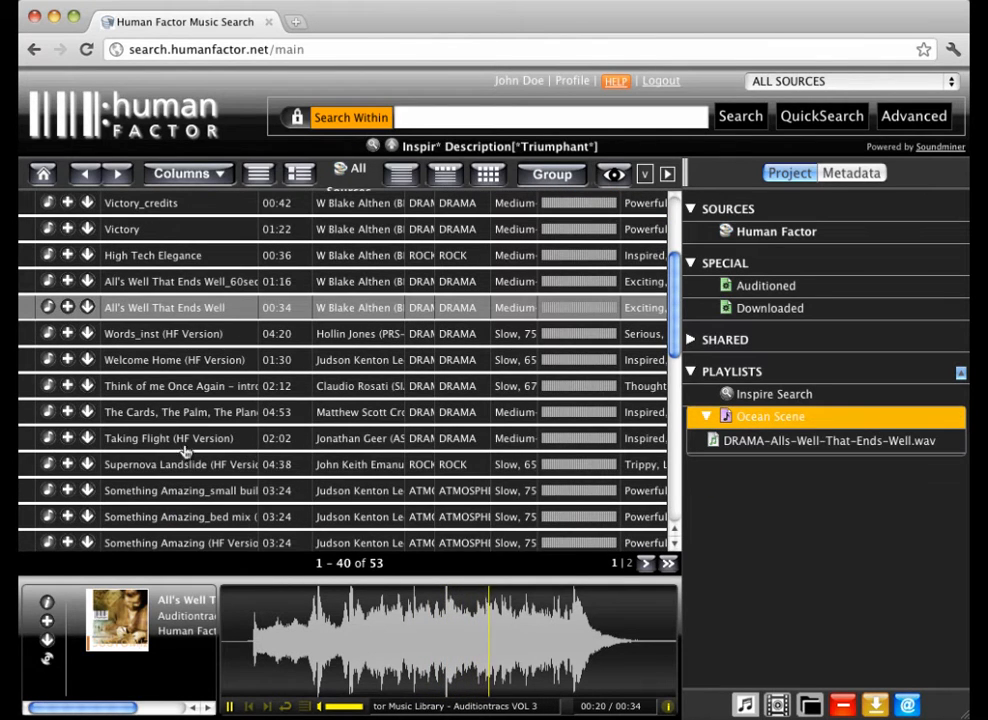
{"action": "left_click", "coordinate": [47, 464]}
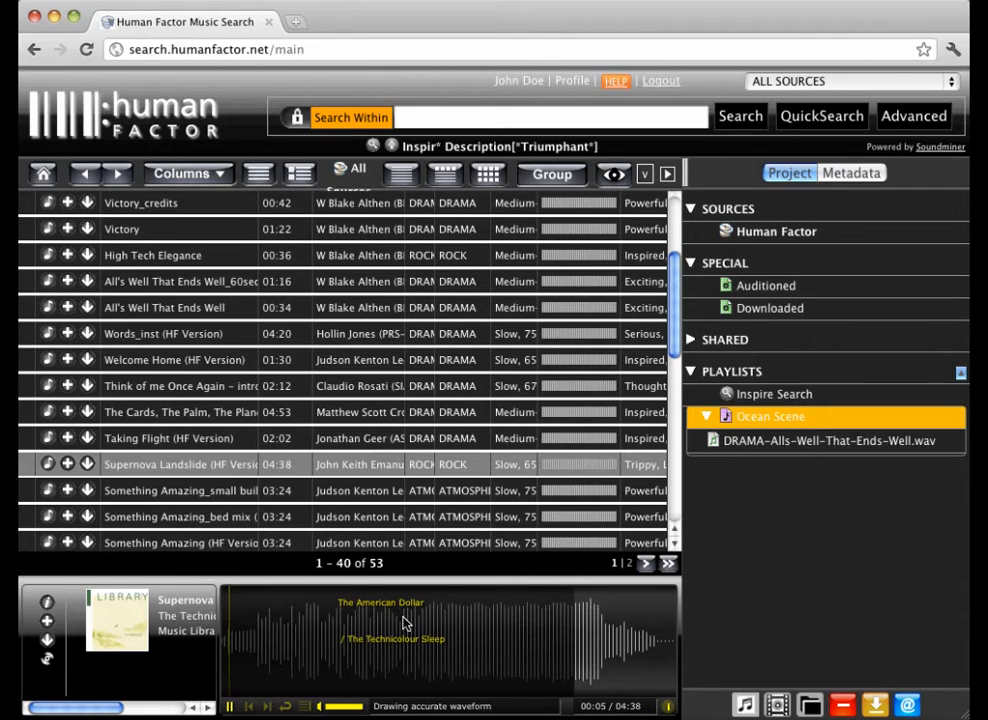
{"action": "left_click", "coordinate": [446, 626]}
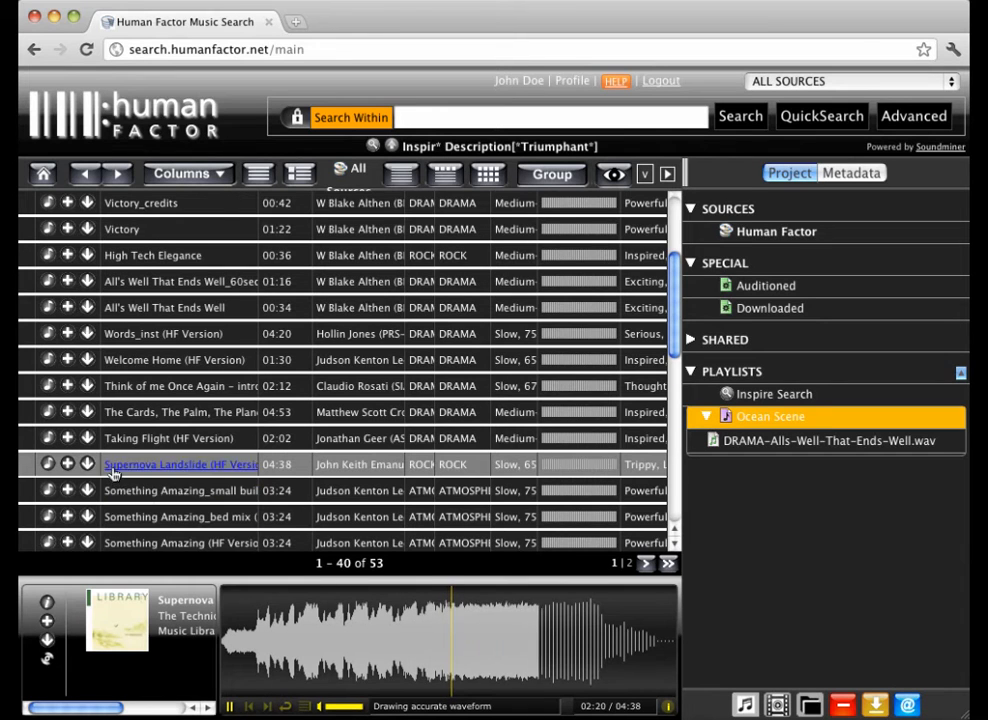
Step: Audition Rise (HF Version), add it to the Ocean Scene playlist, and skip about a fifth of the way into the track
{"action": "scroll", "coordinate": [112, 472], "scroll_direction": "down", "scroll_amount": 3}
{"action": "scroll", "coordinate": [100, 470], "scroll_direction": "up", "scroll_amount": 2}
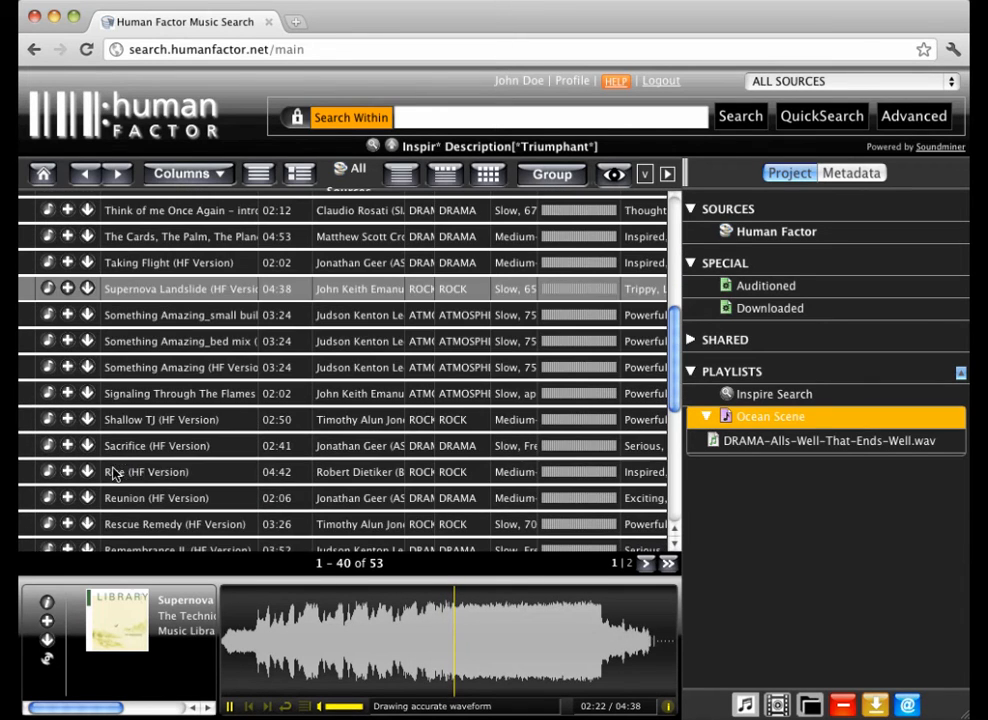
{"action": "left_click", "coordinate": [48, 472]}
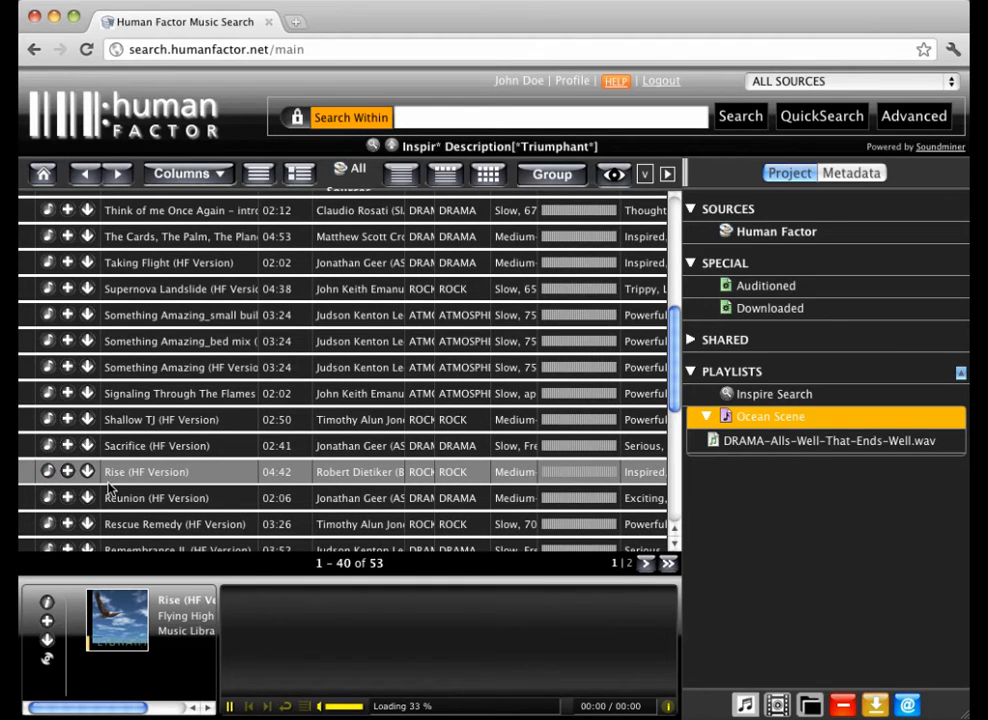
{"action": "left_click", "coordinate": [72, 471]}
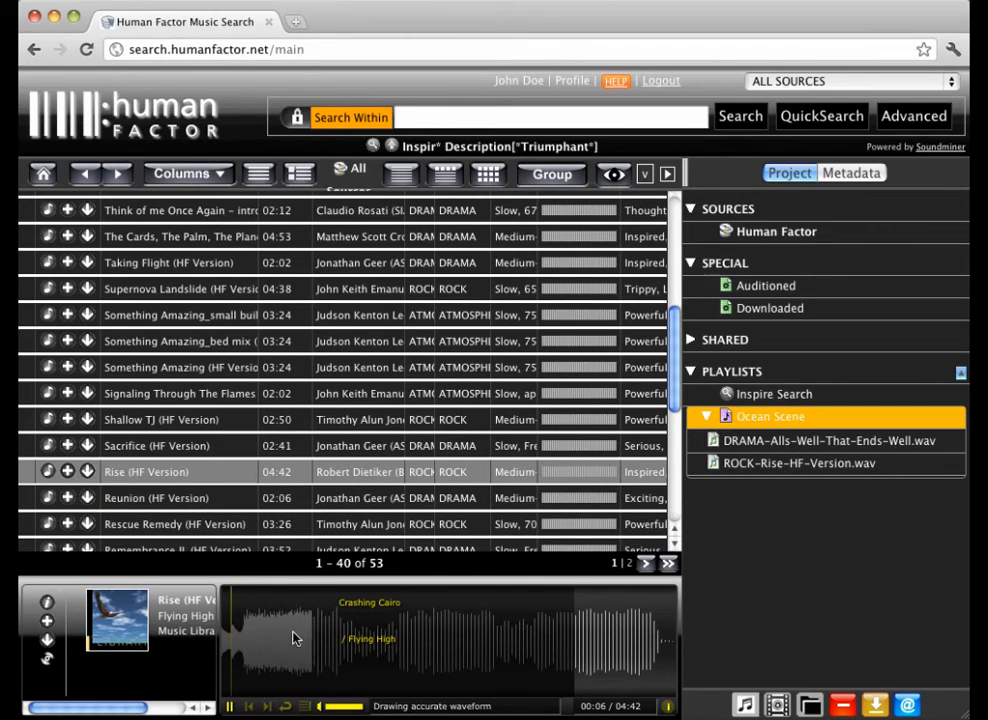
{"action": "left_click", "coordinate": [311, 636]}
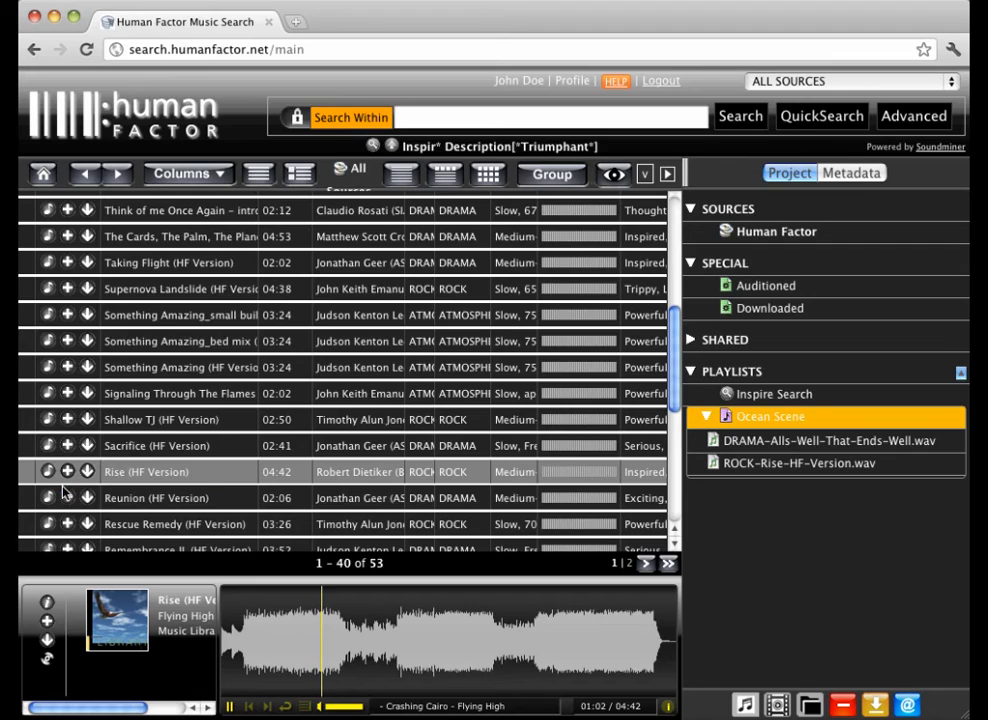
Step: Add Reunion (HF Version) to the Ocean Scene playlist and audition it from about a quarter of the way in
{"action": "left_click", "coordinate": [67, 499]}
{"action": "left_click", "coordinate": [47, 498]}
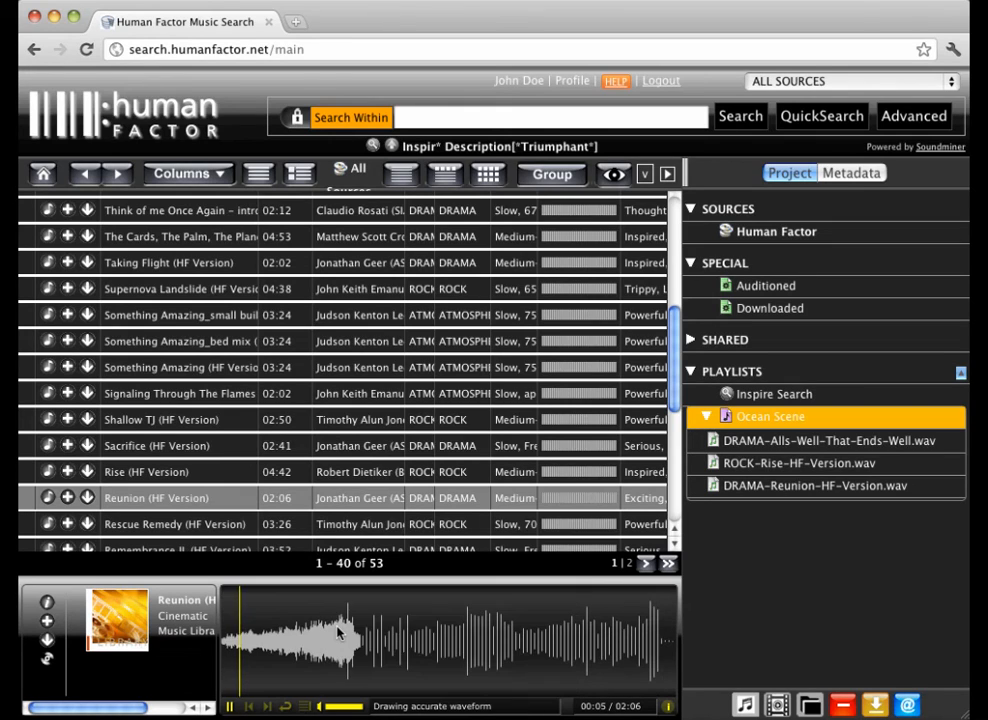
{"action": "left_click", "coordinate": [338, 632]}
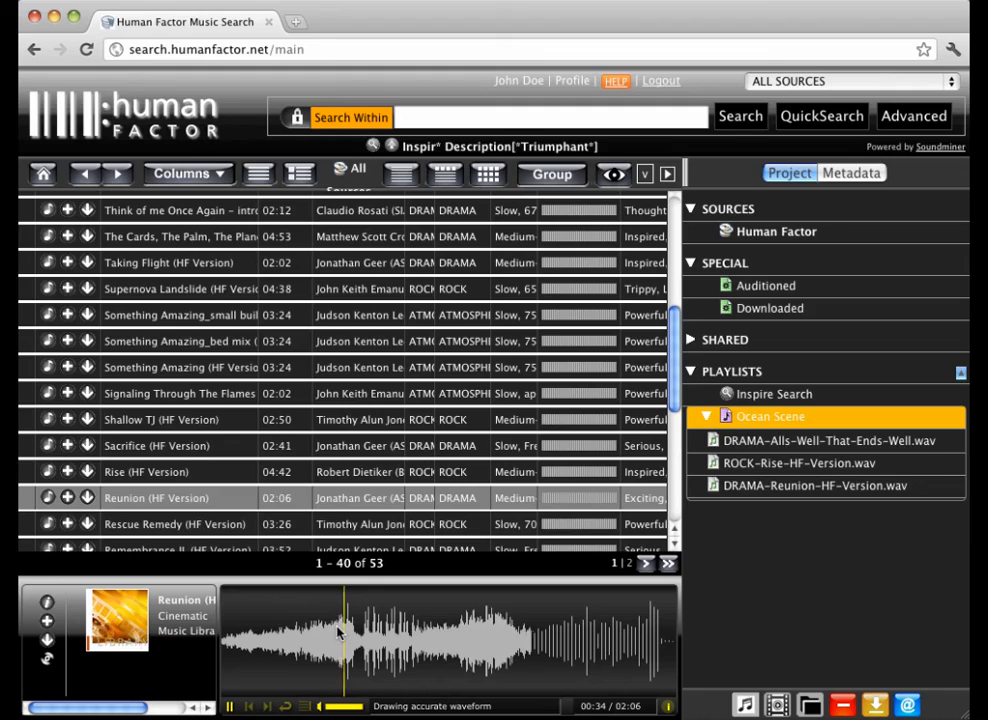